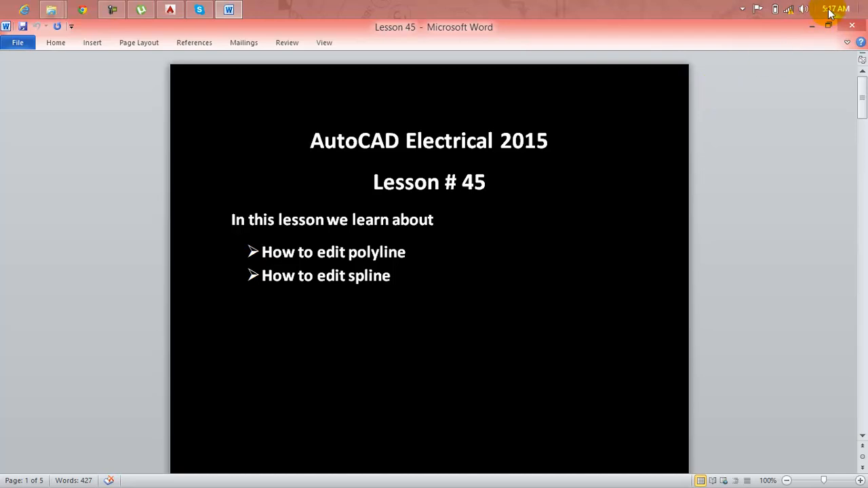
# Close the Lesson 45 Word document and switch to the empty Drawing1 in AutoCAD Electrical with the drawing and modify tools shown.
pyautogui.click(852, 25)
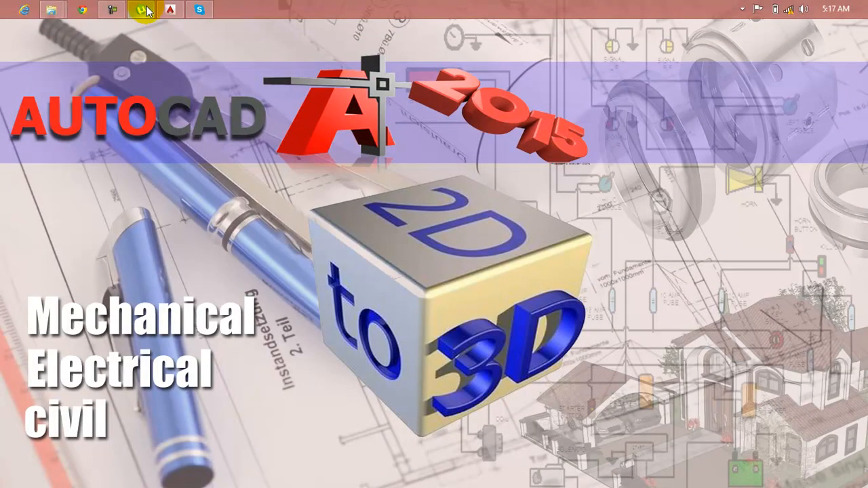
pyautogui.click(170, 10)
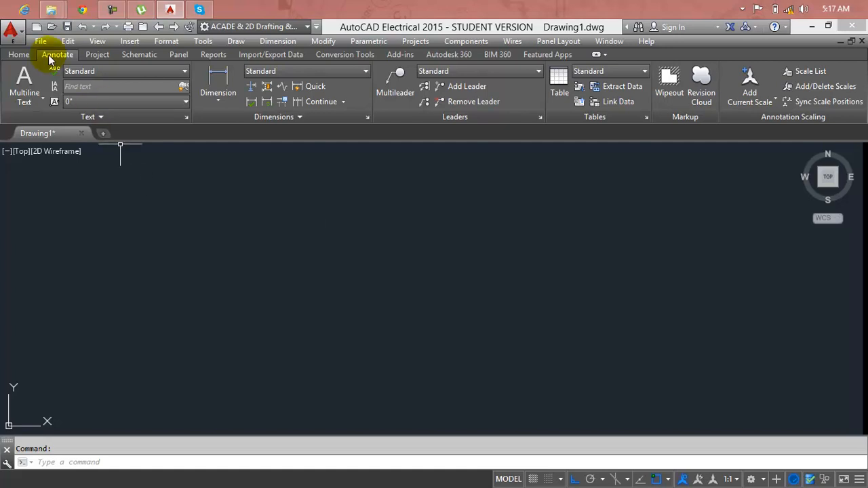
pyautogui.click(27, 54)
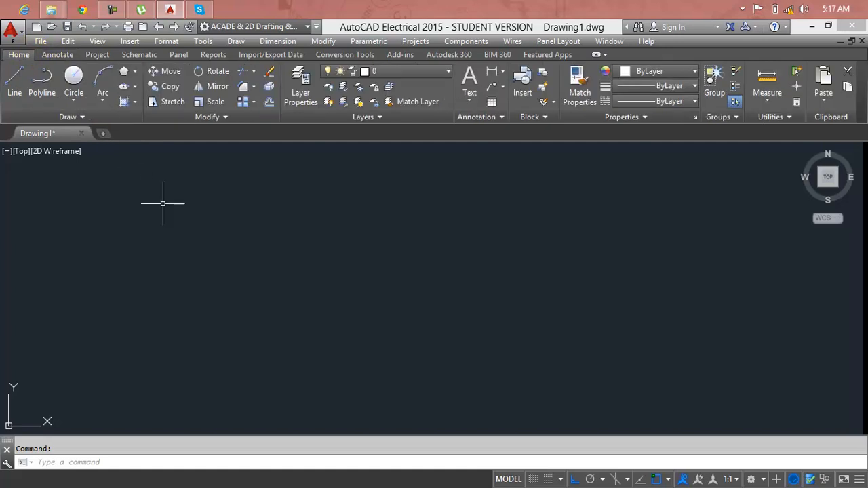
# Examine where the Edit Polyline and Edit Spline commands are found among the modify and object editing commands.
pyautogui.click(214, 118)
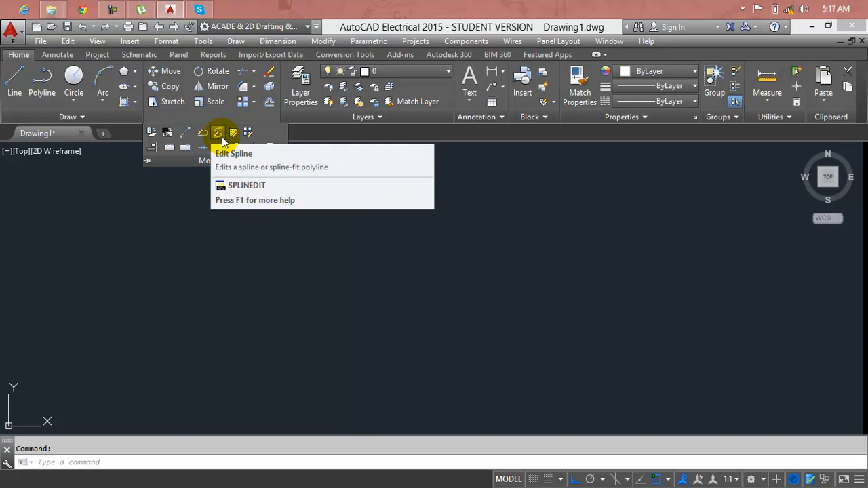
pyautogui.click(323, 41)
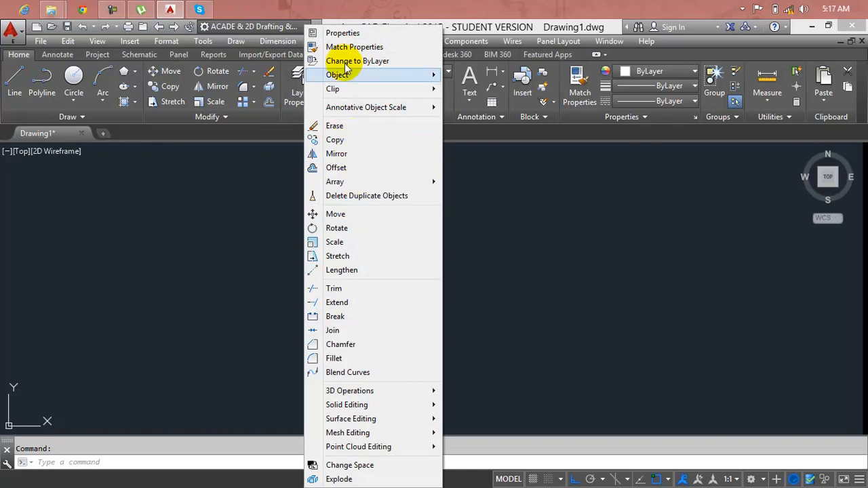
pyautogui.moveTo(350, 92)
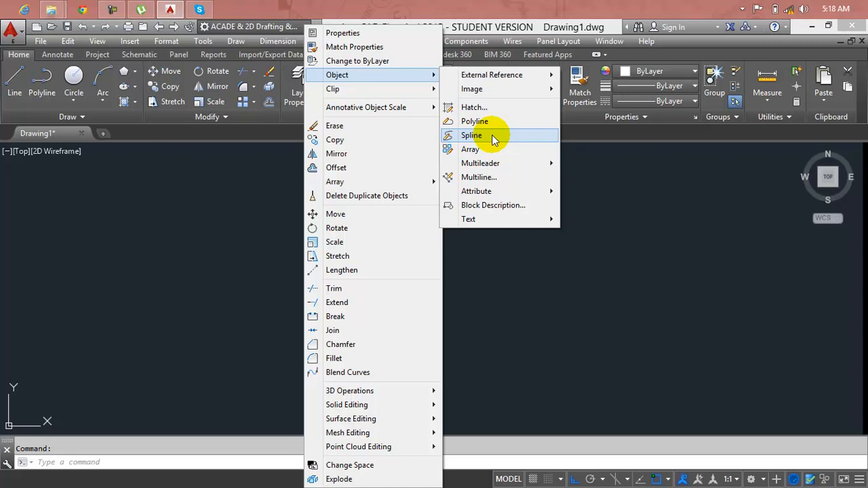
pyautogui.moveTo(415, 180)
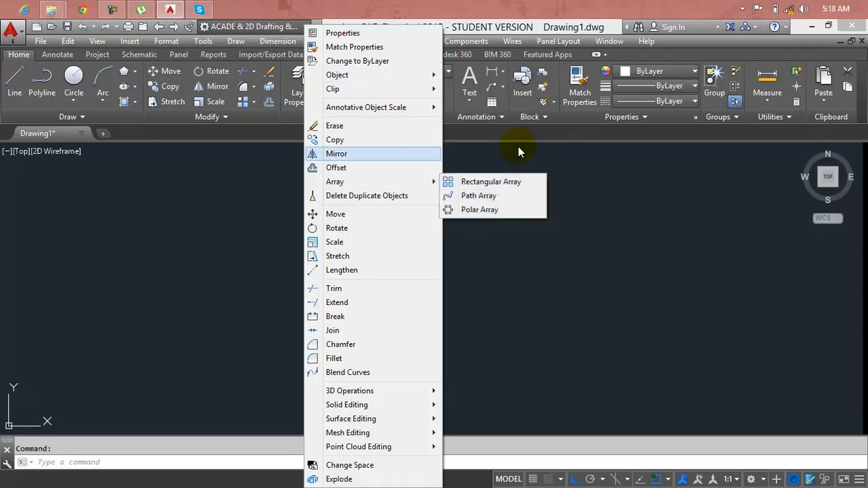
pyautogui.click(605, 135)
pyautogui.write('l')
pyautogui.press('Escape')
pyautogui.click(405, 254)
pyautogui.press('Escape')
pyautogui.press('Escape')
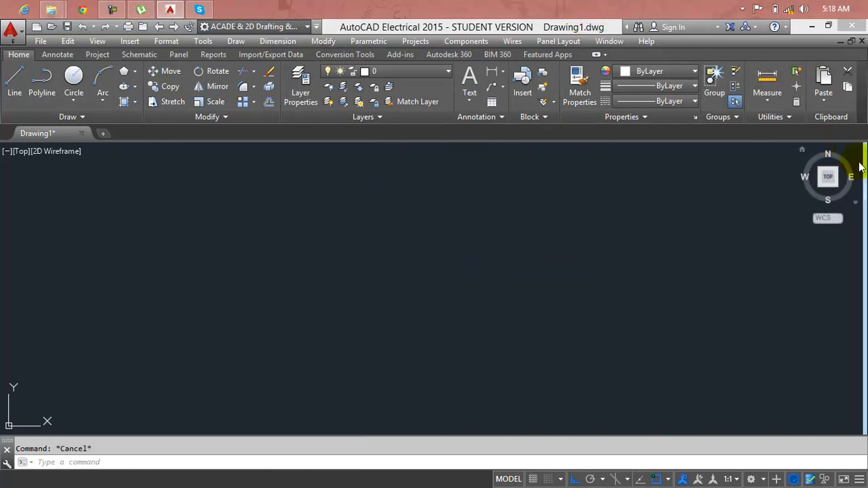
pyautogui.click(490, 221)
pyautogui.press('Escape')
# Draw an open M-shaped zigzag polyline of four slanted segments across the drawing with ortho off.
pyautogui.write('pl')
pyautogui.press('Return')
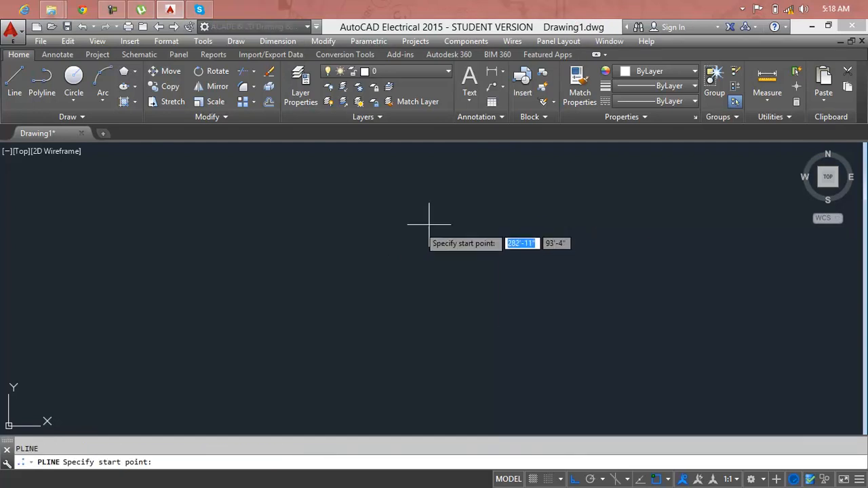
pyautogui.click(113, 332)
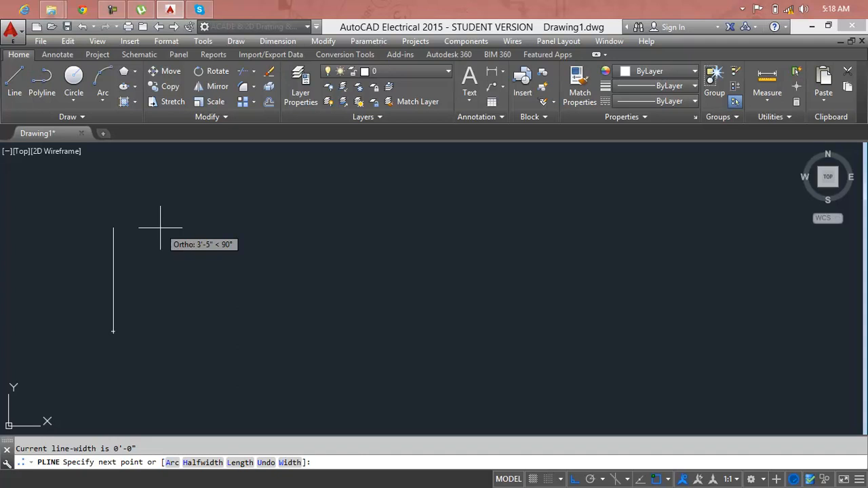
pyautogui.press('F8')
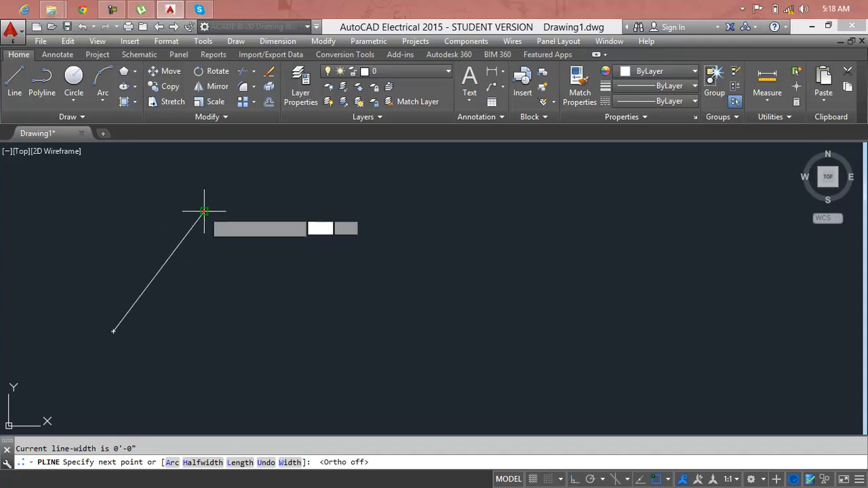
pyautogui.click(204, 212)
pyautogui.click(317, 337)
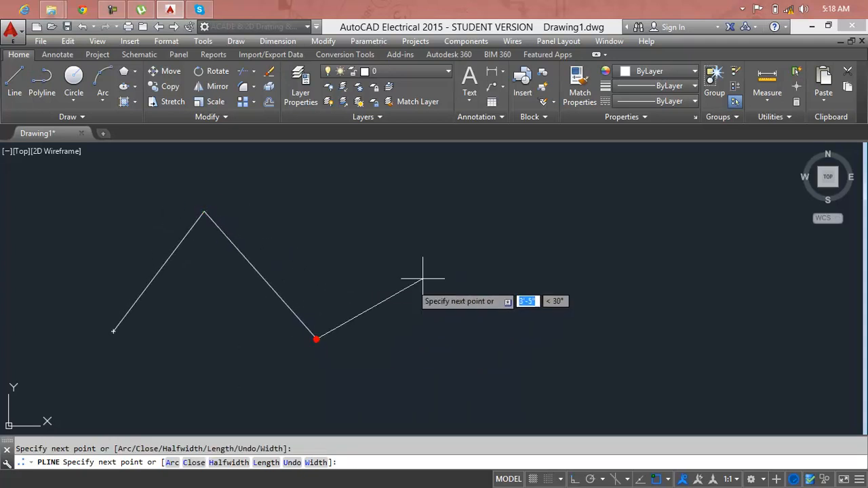
pyautogui.click(409, 203)
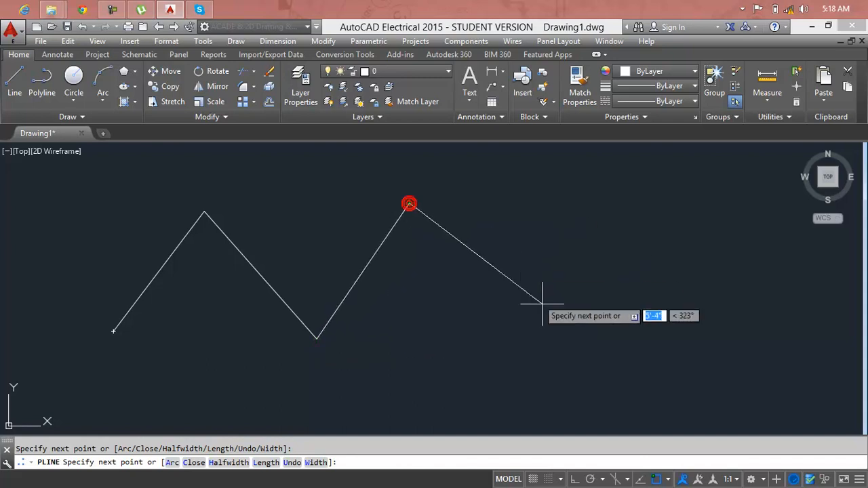
pyautogui.click(551, 338)
pyautogui.press('Return')
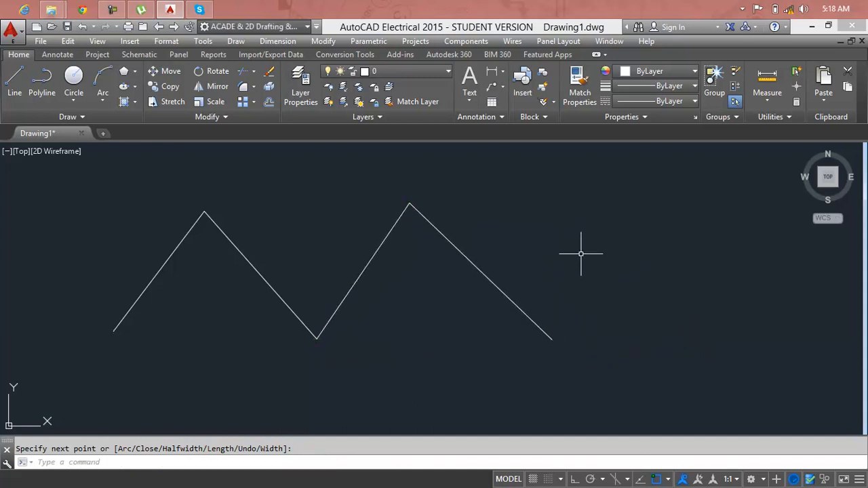
pyautogui.press('Escape')
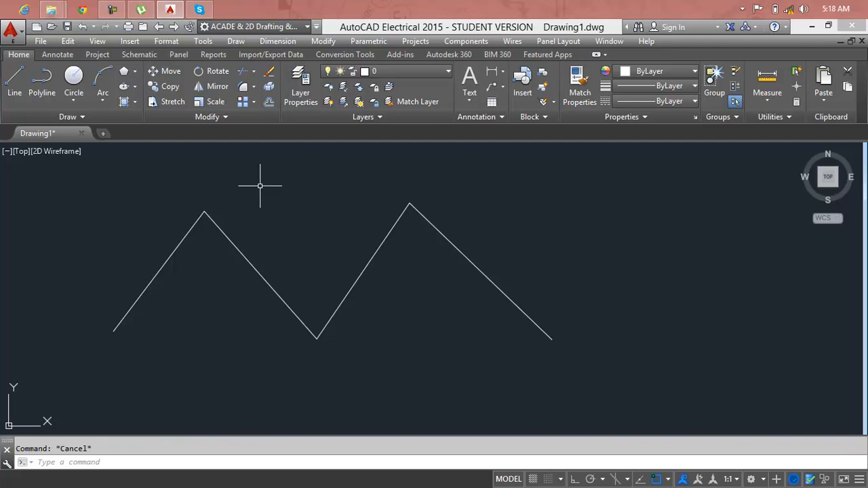
# Close the zigzag polyline with Edit Polyline's Close option and undo that closure within the command.
pyautogui.click(161, 117)
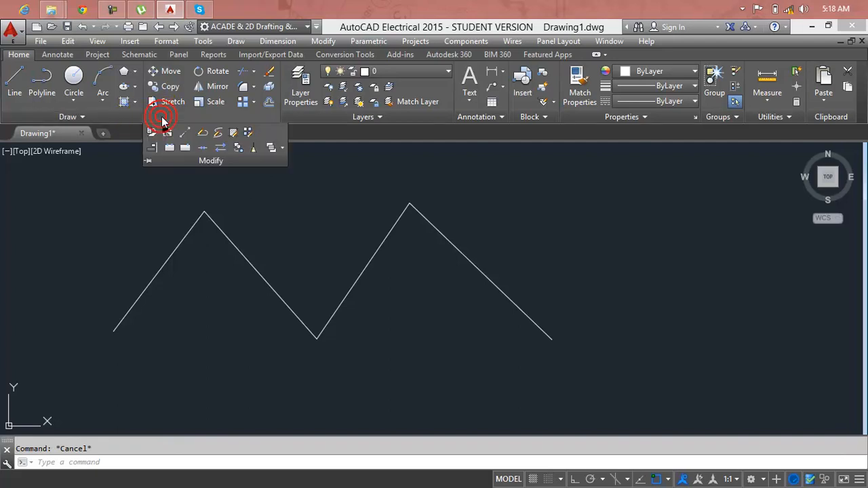
pyautogui.click(206, 136)
pyautogui.click(226, 235)
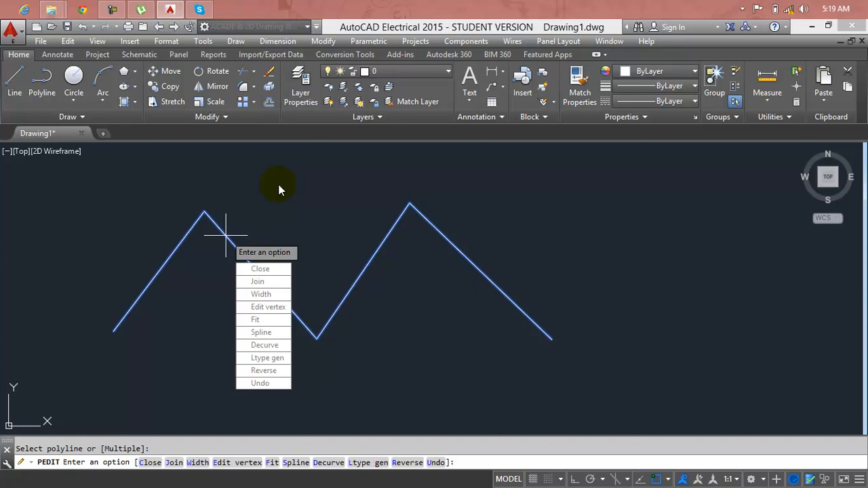
pyautogui.write('c')
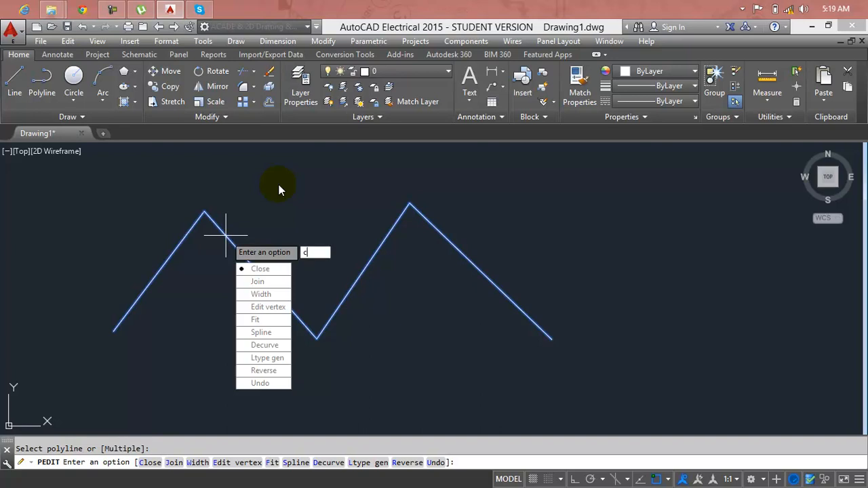
pyautogui.press('Return')
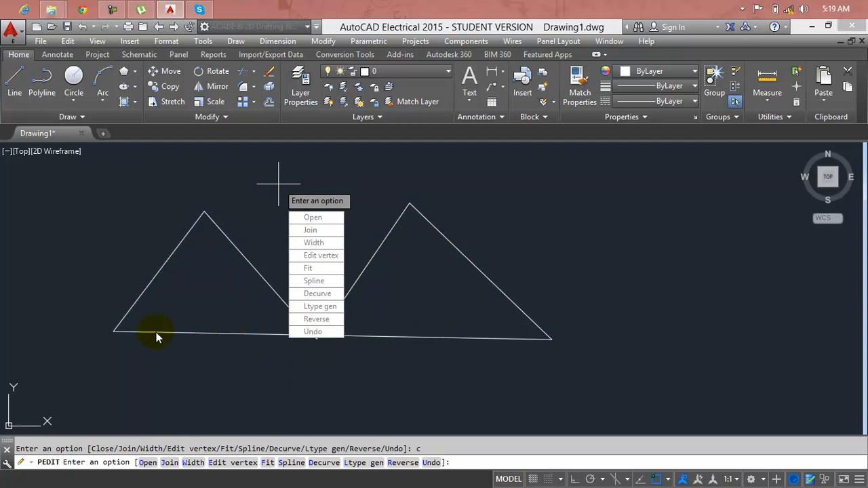
pyautogui.write('u')
pyautogui.press('Return')
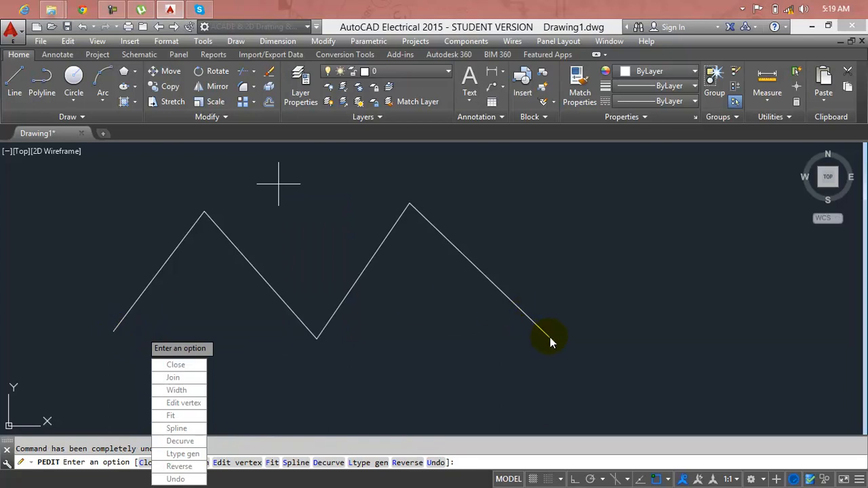
# Apply the Close option to the zigzag polyline again, finish editing, and check the closed shape by selecting it.
pyautogui.click(177, 365)
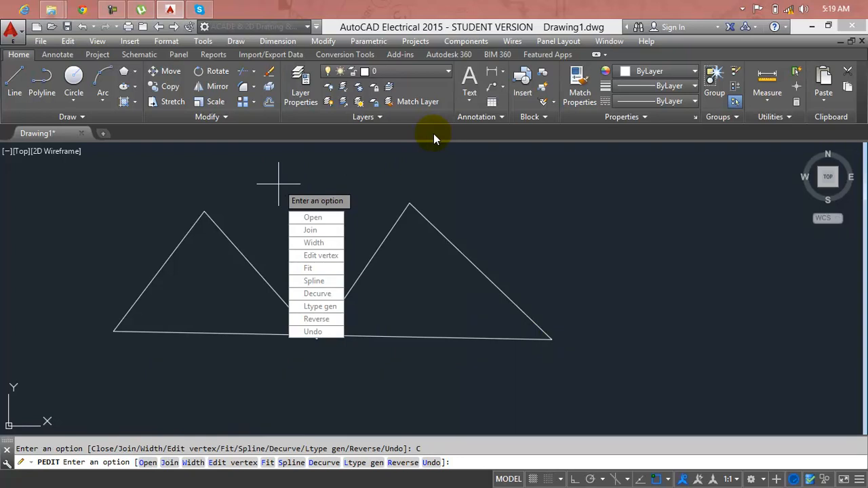
pyautogui.press('Return')
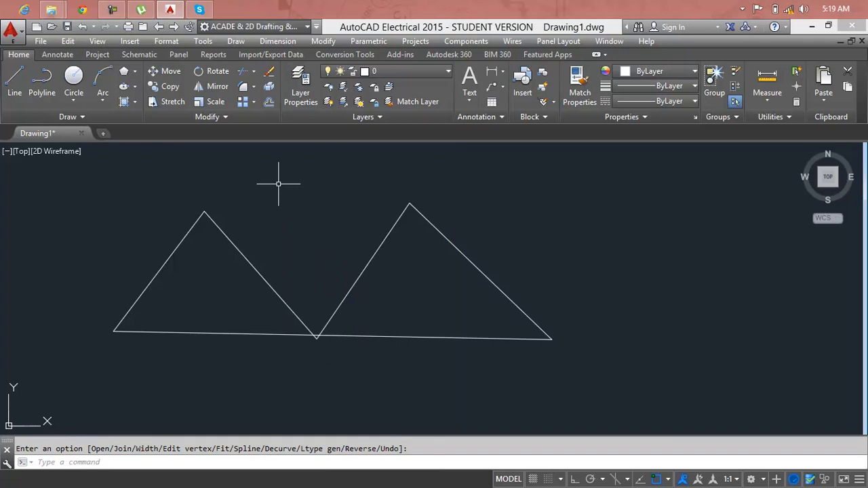
pyautogui.click(449, 238)
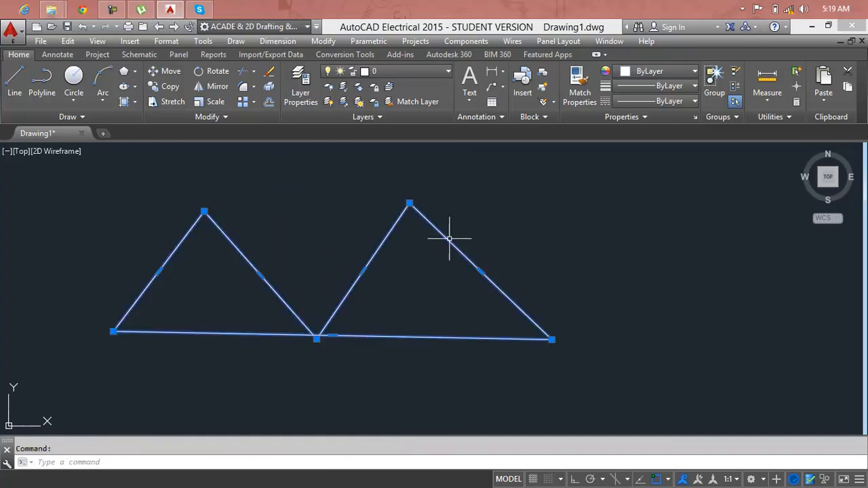
pyautogui.press('Escape')
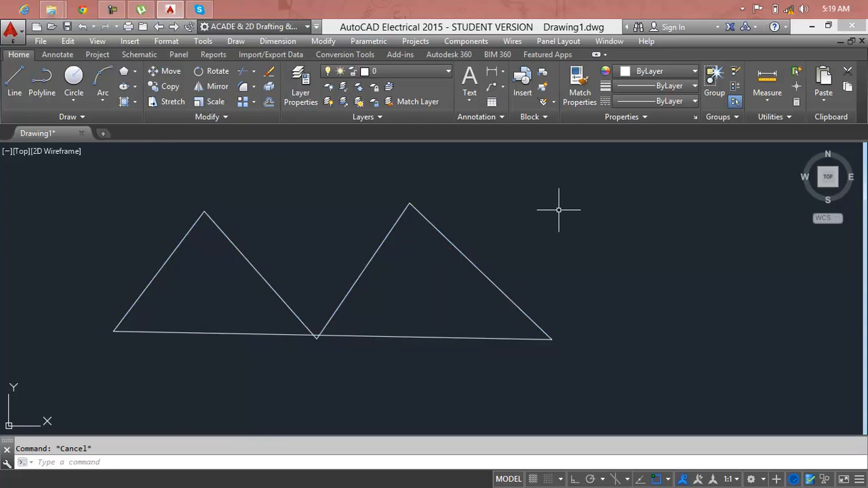
# Undo the polyline edit that closed the zigzag.
pyautogui.hotkey('ctrl', 'z')
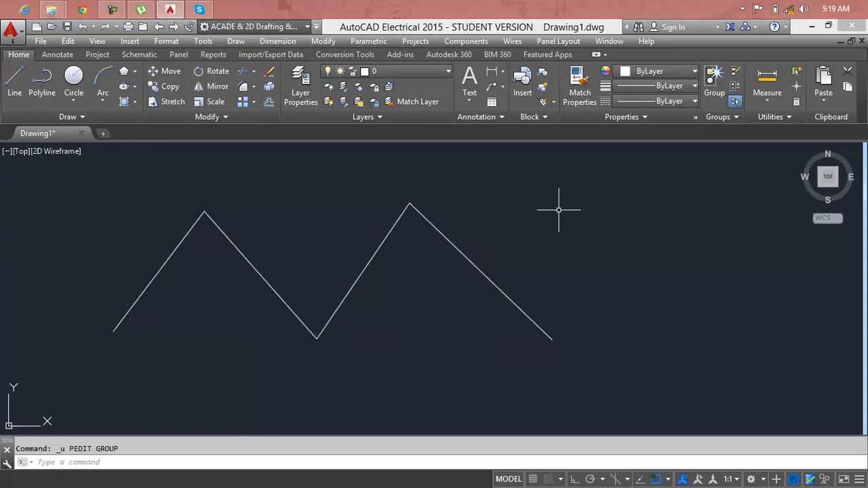
pyautogui.press('Escape')
pyautogui.scroll(-4, 419, 240)
pyautogui.scroll(2, 421, 213)
pyautogui.scroll(2, 422, 212)
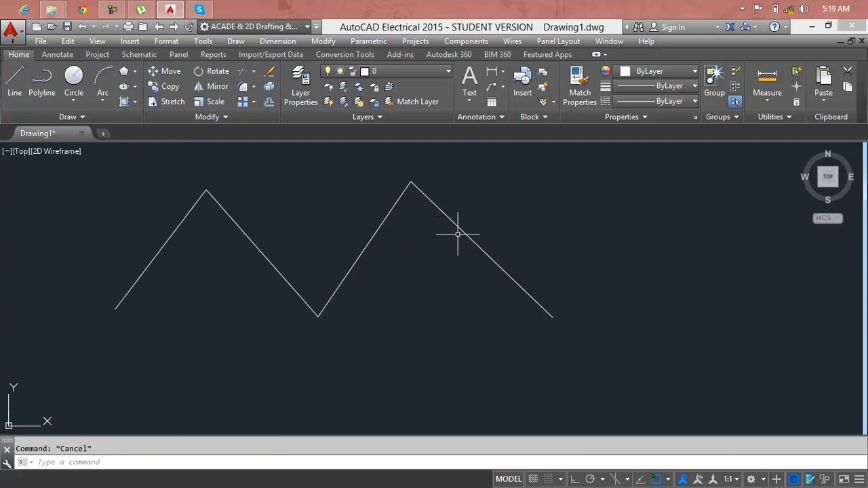
pyautogui.click(164, 120)
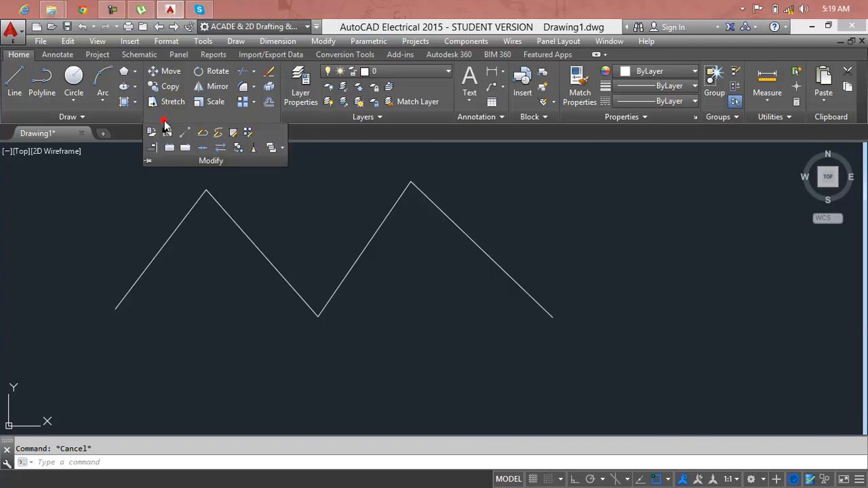
pyautogui.click(201, 134)
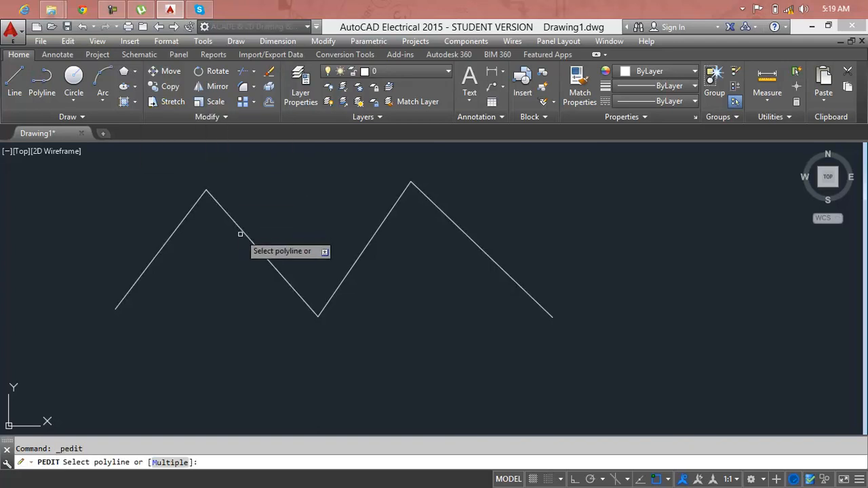
pyautogui.click(242, 234)
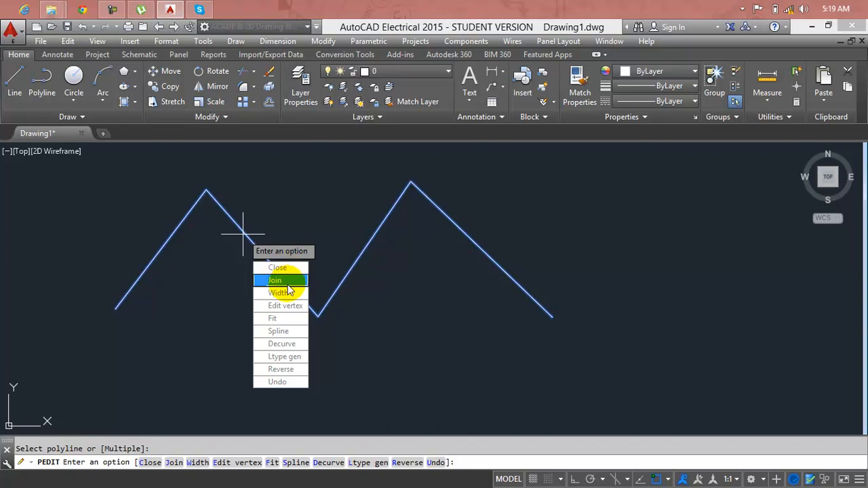
pyautogui.press('Escape')
pyautogui.click(333, 198)
pyautogui.press('Escape')
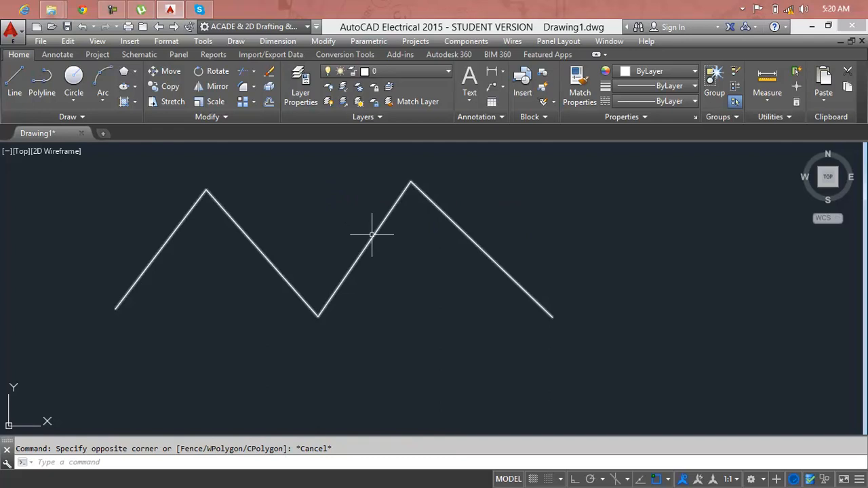
# Explode the zigzag polyline into separate line segments.
pyautogui.write('x')
pyautogui.press('Return')
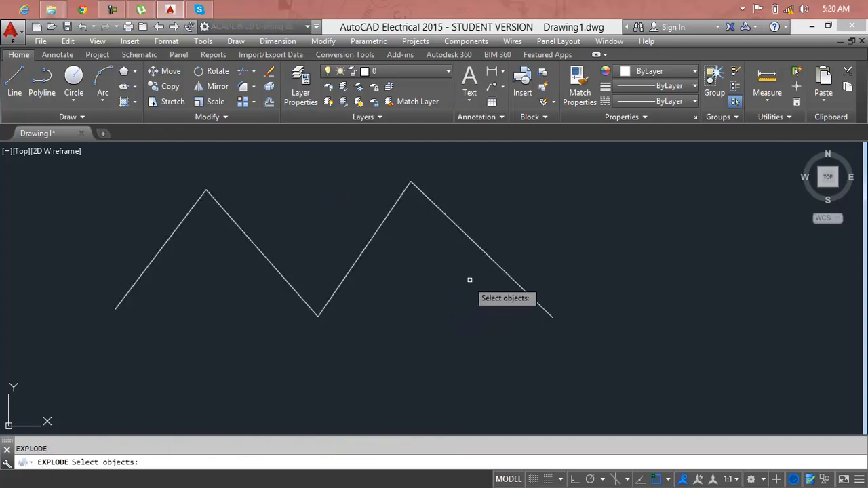
pyautogui.click(488, 256)
pyautogui.press('Return')
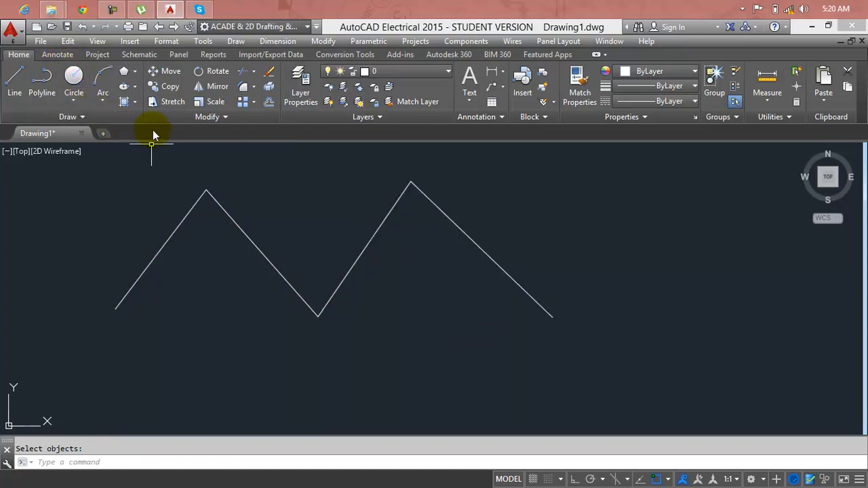
# Convert the zigzag's second segment into a polyline and join all four segments to it with Edit Polyline's Join option.
pyautogui.click(195, 118)
pyautogui.click(201, 135)
pyautogui.click(251, 238)
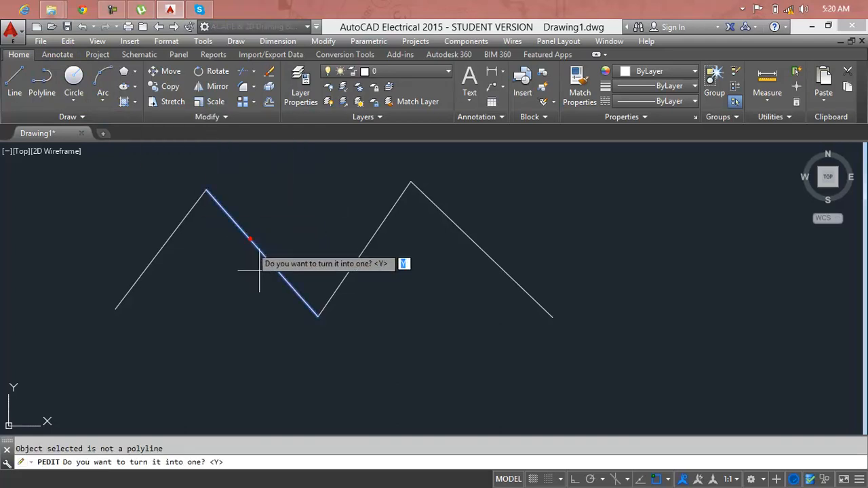
pyautogui.rightClick(315, 384)
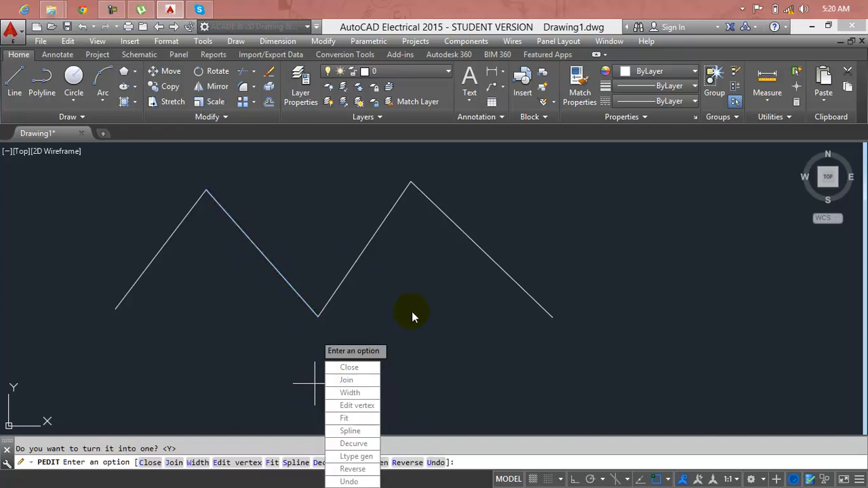
pyautogui.click(366, 384)
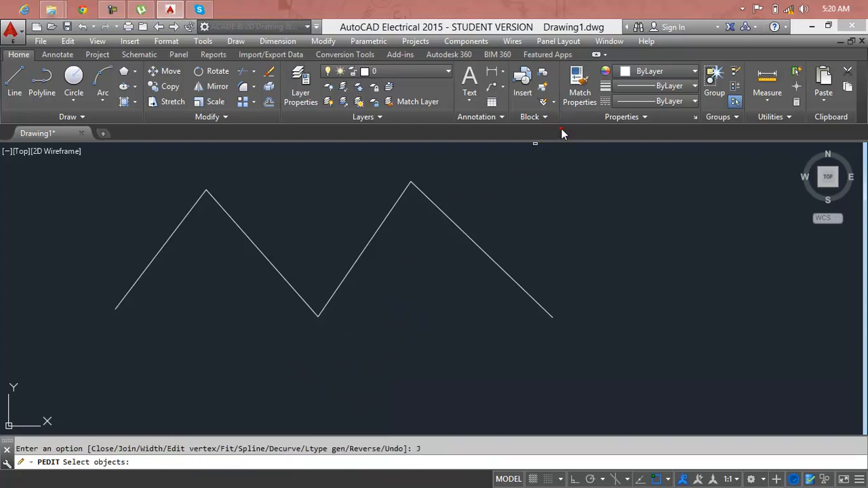
pyautogui.click(518, 205)
pyautogui.click(93, 364)
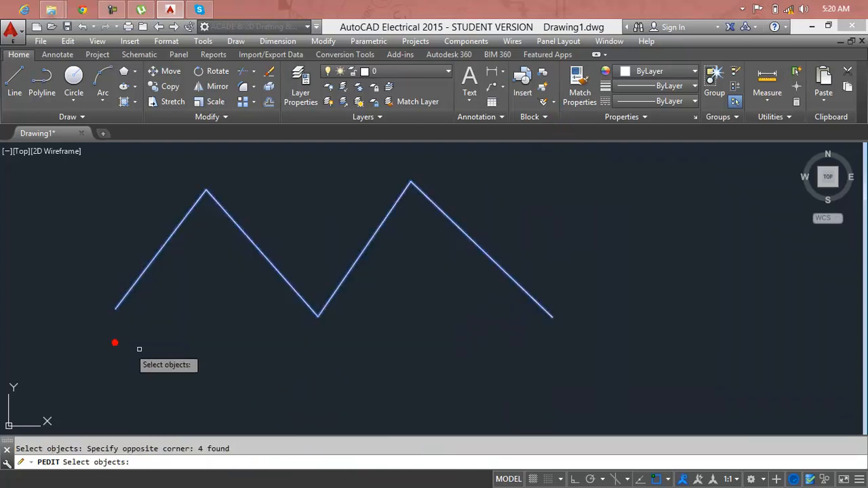
pyautogui.press('Return')
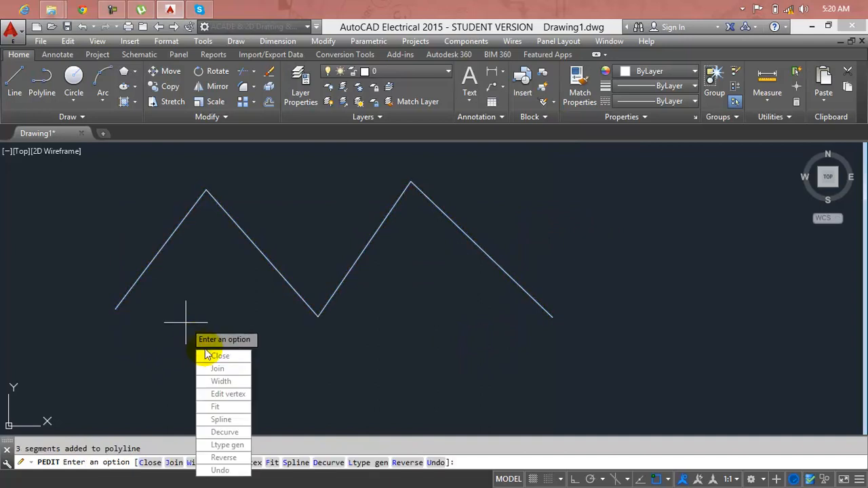
pyautogui.press('Return')
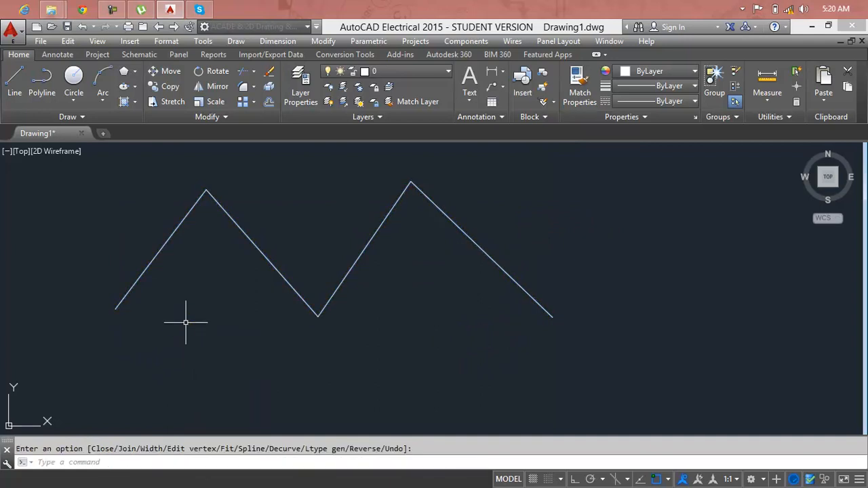
# Select the joined zigzag to check that it is a single object, and clear the selection.
pyautogui.press('Return')
pyautogui.click(277, 276)
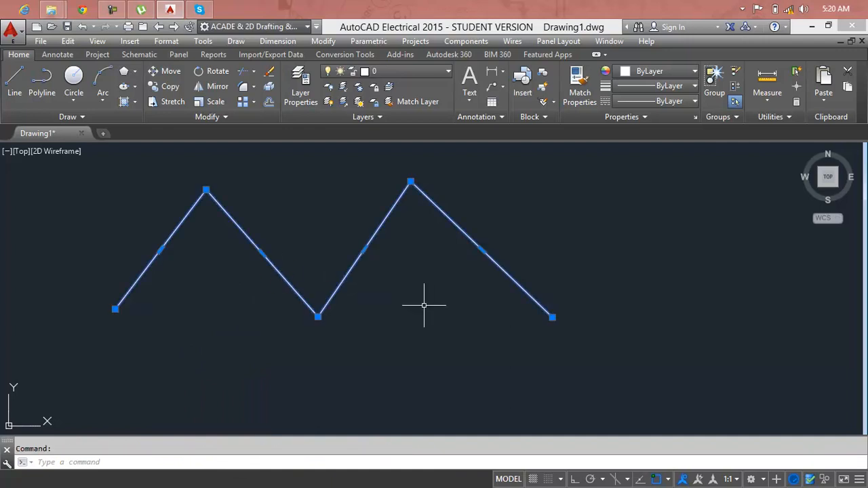
pyautogui.press('Escape')
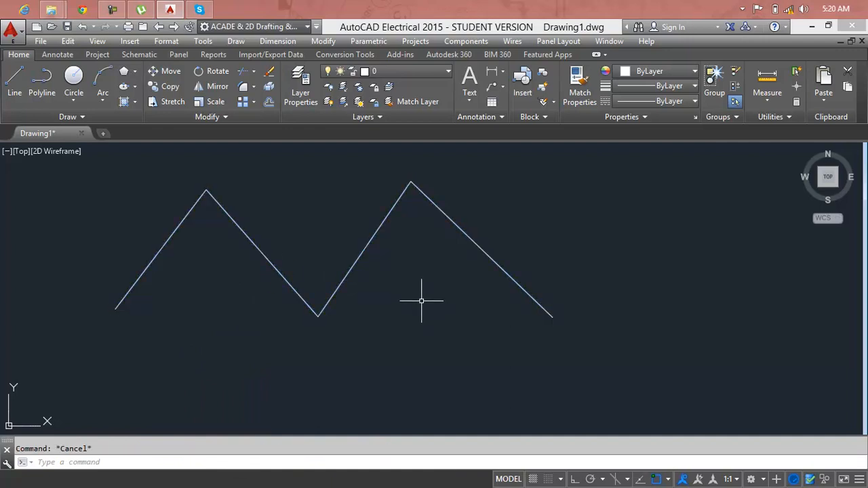
# Explode the joined zigzag polyline and check its third and fourth segments by selecting them individually.
pyautogui.write('x')
pyautogui.press('Return')
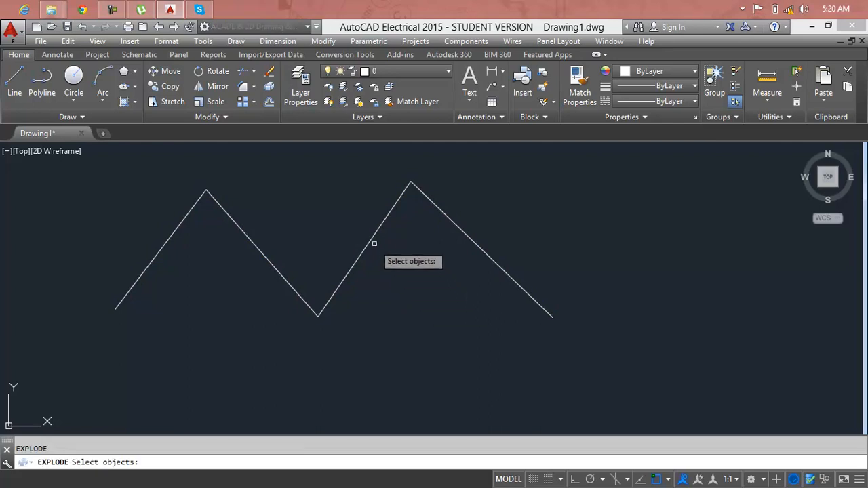
pyautogui.press('Return')
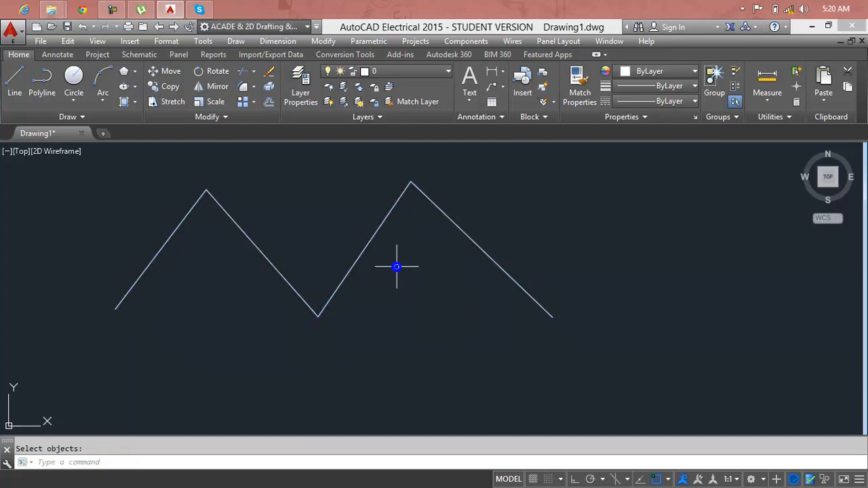
pyautogui.click(380, 227)
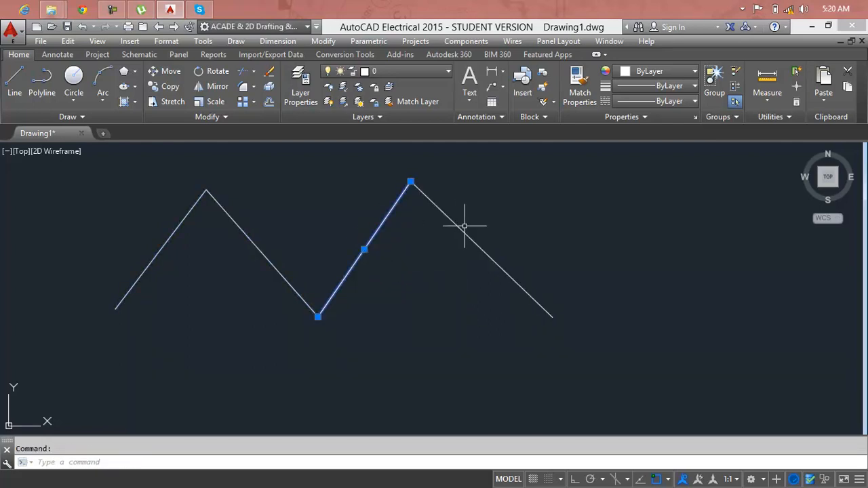
pyautogui.click(465, 231)
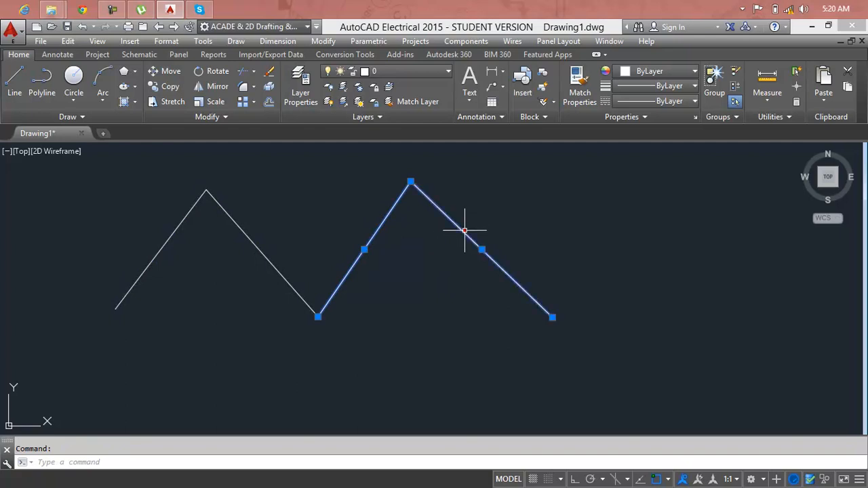
pyautogui.press('Escape')
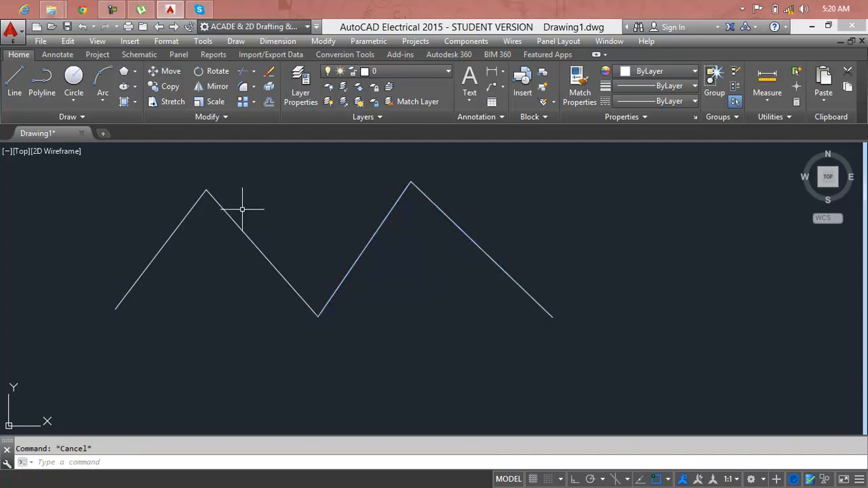
# Turn the zigzag's second line into a polyline again with Edit Polyline and join the other segments to it.
pyautogui.click(158, 118)
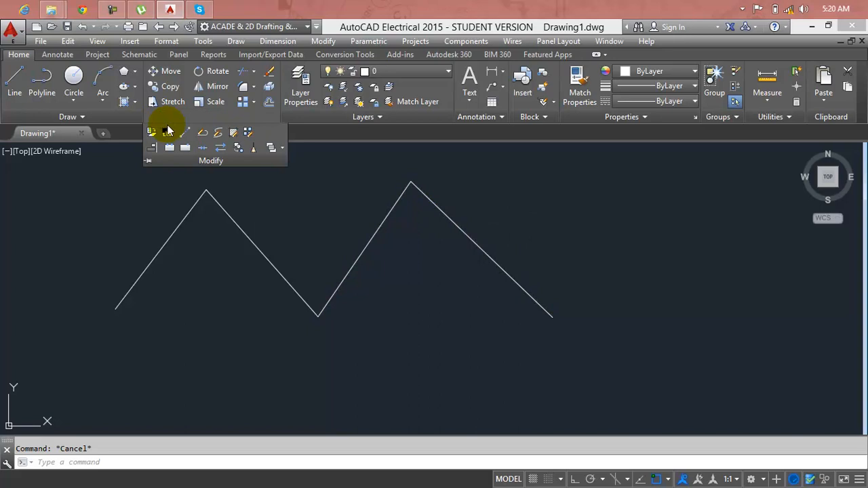
pyautogui.click(203, 132)
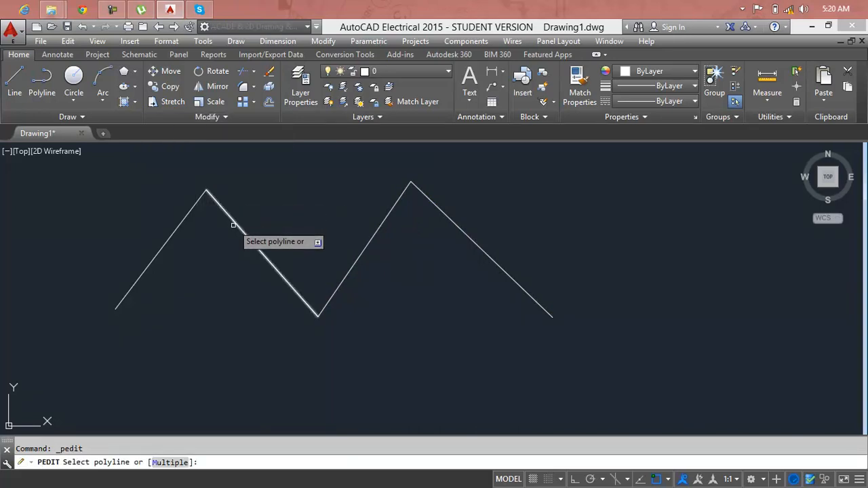
pyautogui.click(235, 224)
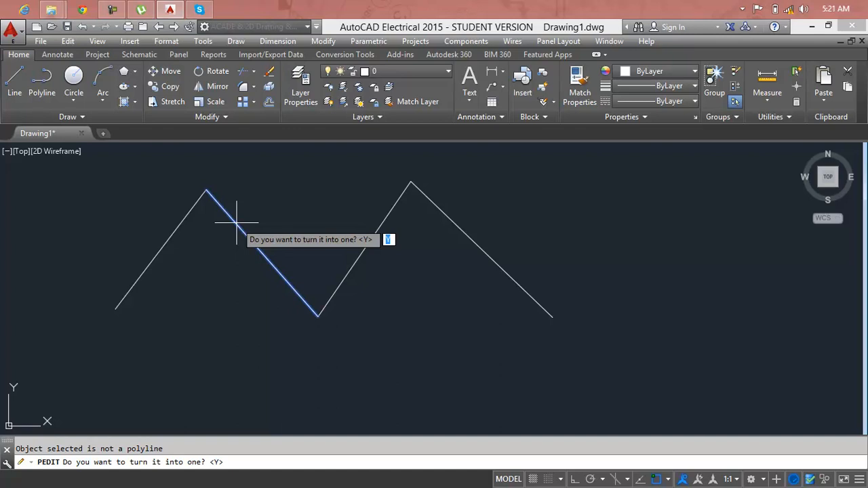
pyautogui.press('Return')
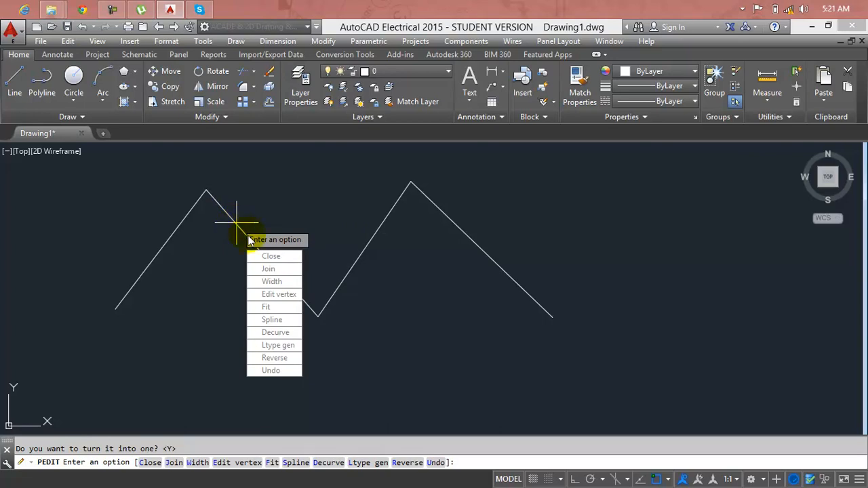
pyautogui.click(270, 269)
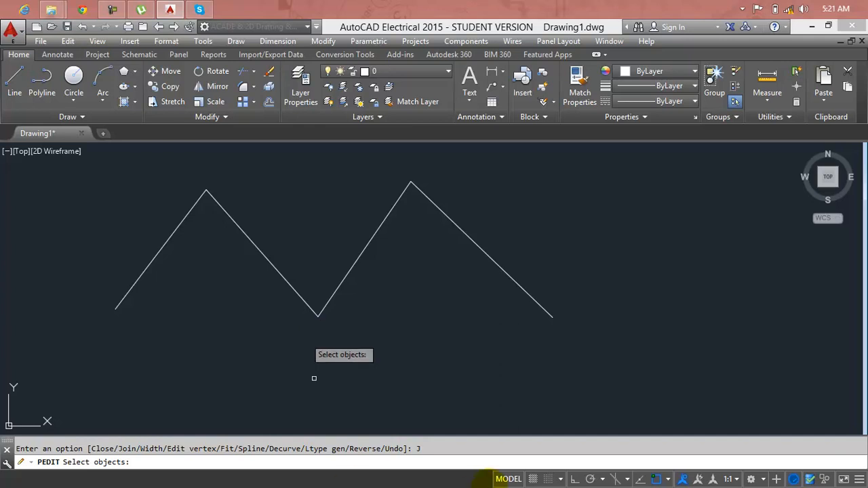
pyautogui.click(690, 214)
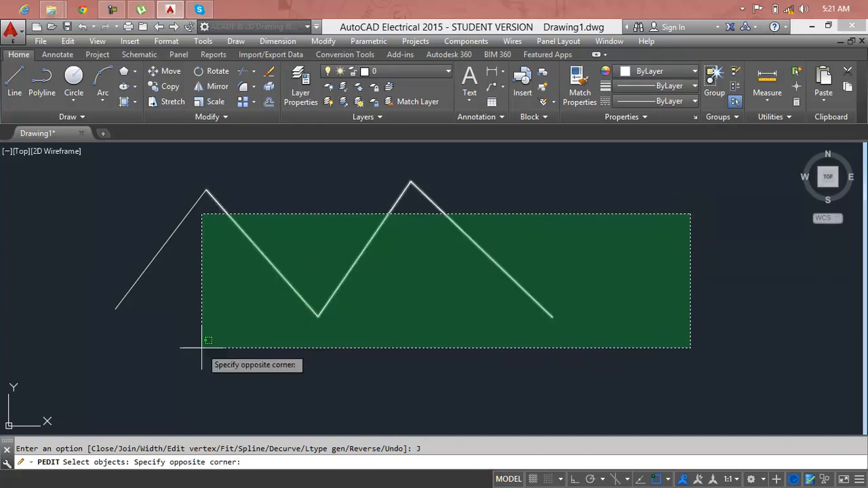
pyautogui.click(126, 369)
pyautogui.press('Return')
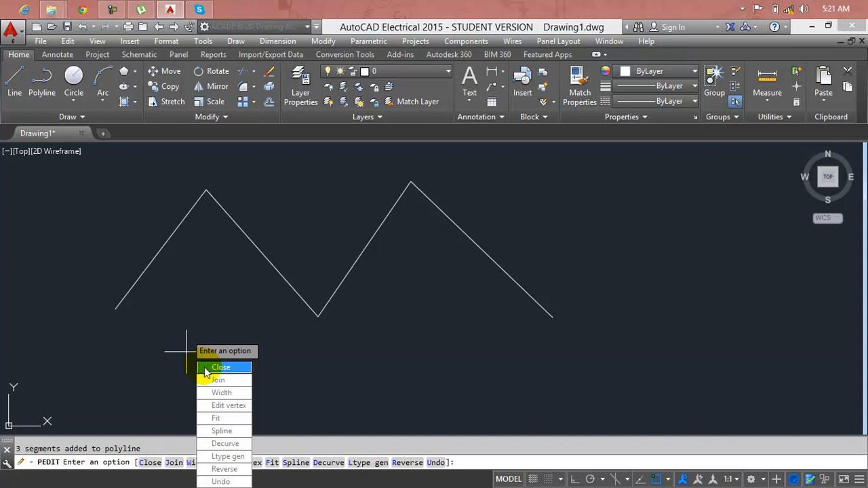
# Close the joined zigzag polyline, undo that closure within Edit Polyline, and finish the command.
pyautogui.click(205, 371)
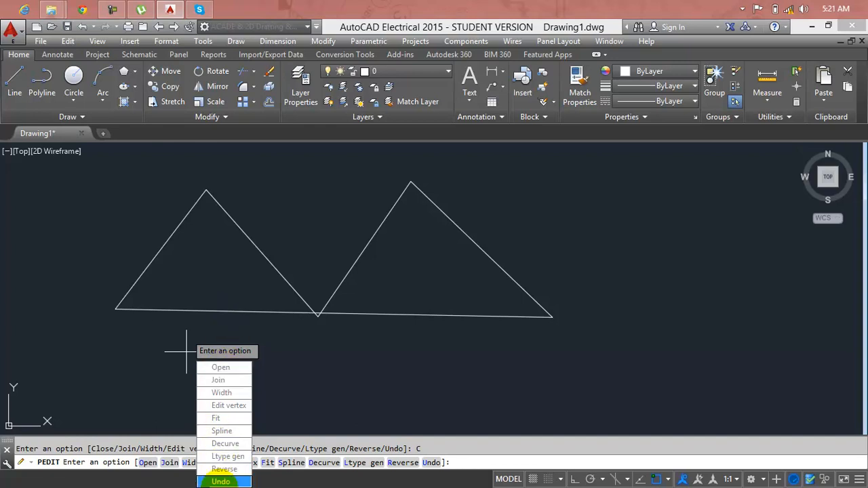
pyautogui.click(221, 480)
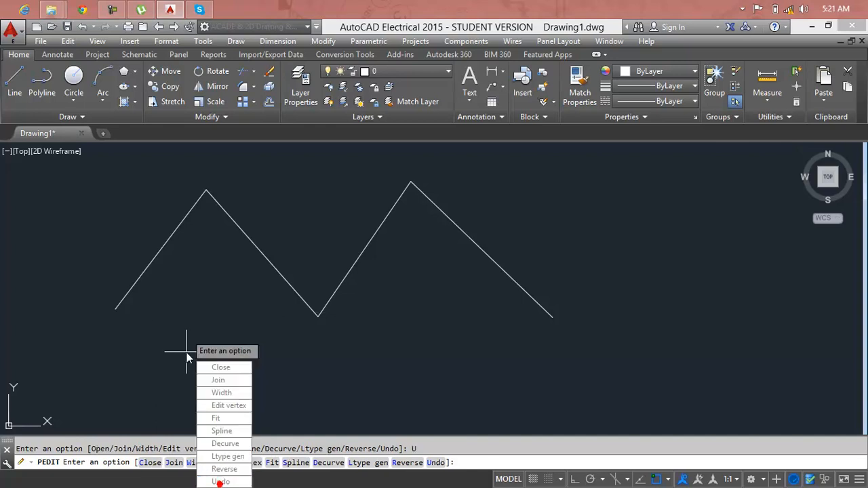
pyautogui.press('Return')
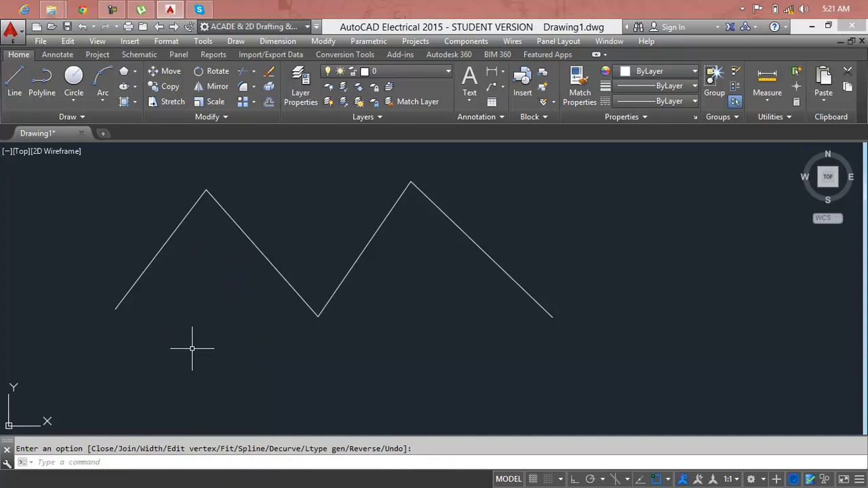
# Set the width of all segments of the zigzag polyline to 1' with Edit Polyline's Width option.
pyautogui.scroll(-2, 293, 284)
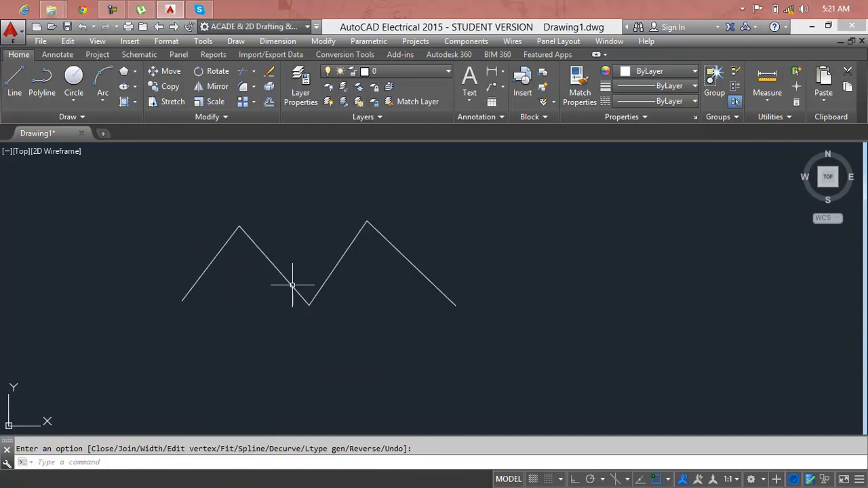
pyautogui.press('Escape')
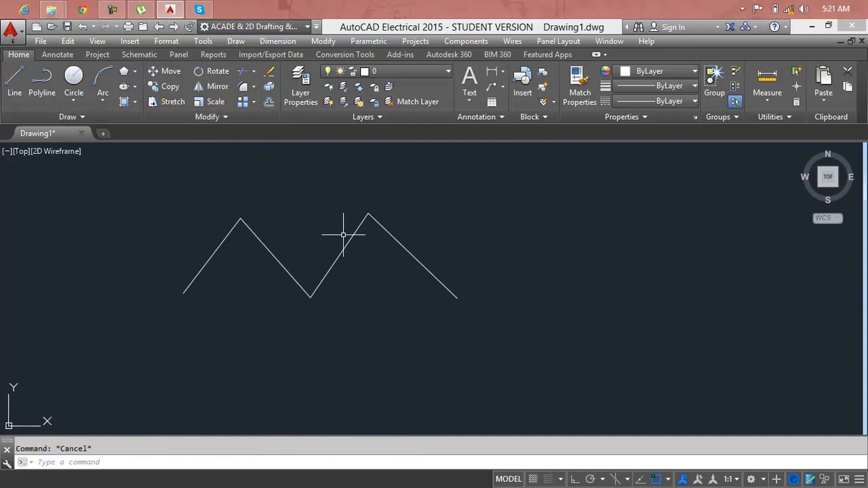
pyautogui.write('p')
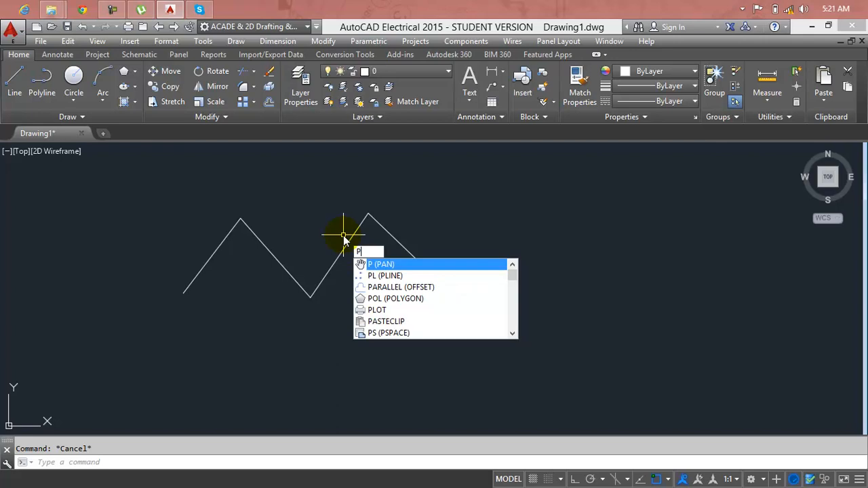
pyautogui.write('e')
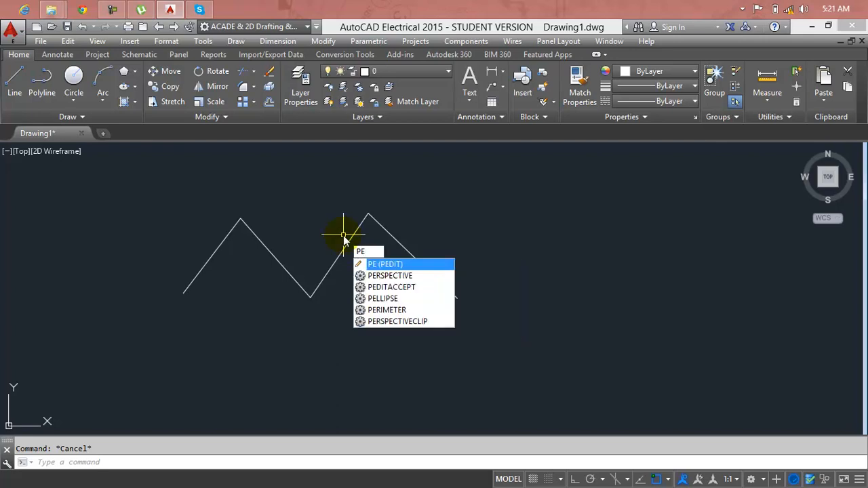
pyautogui.press('Return')
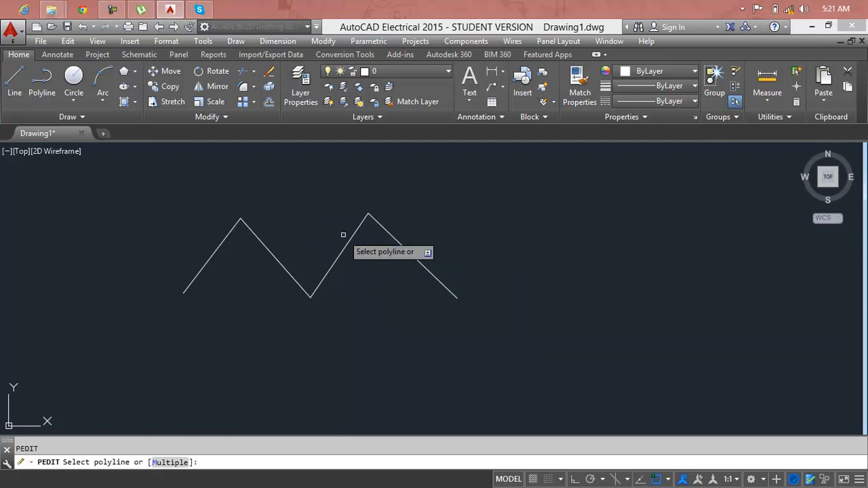
pyautogui.click(346, 241)
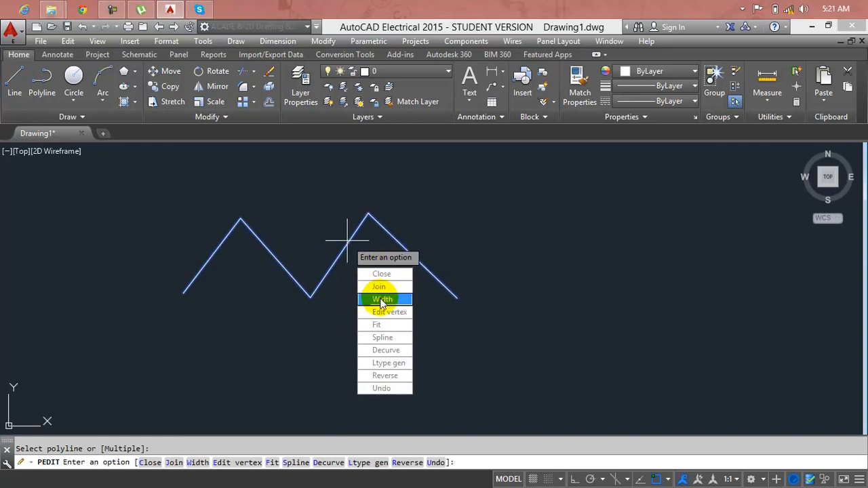
pyautogui.click(382, 300)
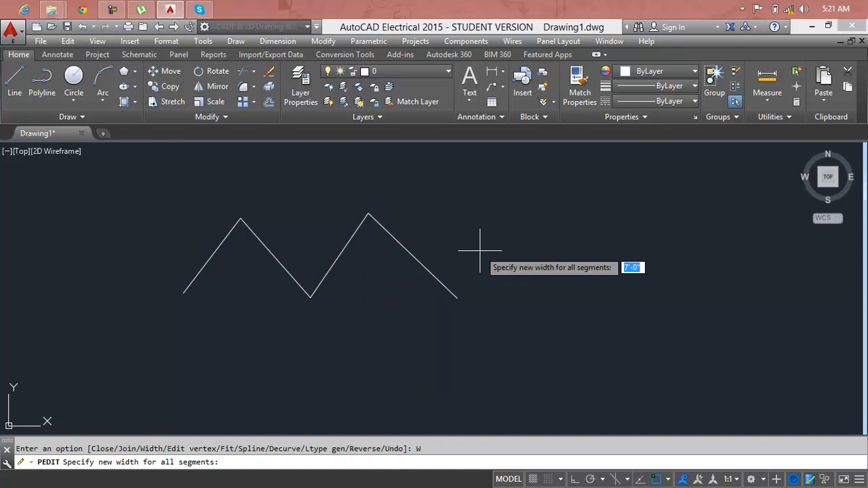
pyautogui.write('1')
pyautogui.press('Return')
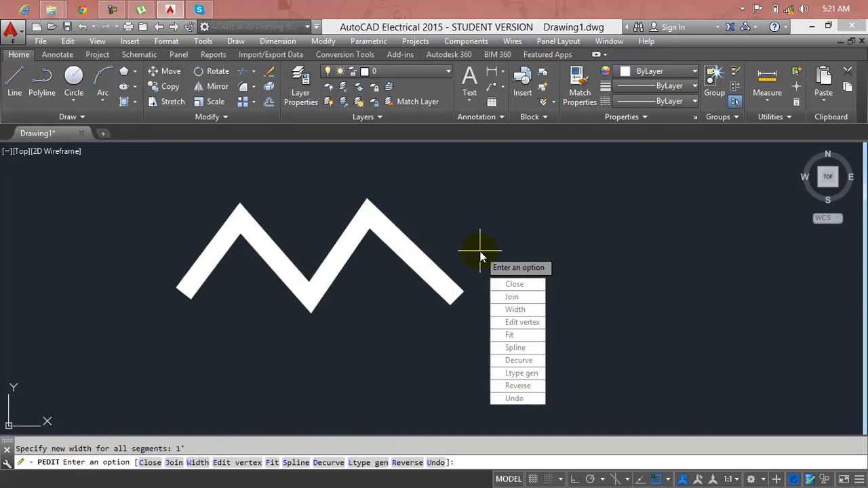
pyautogui.press('Return')
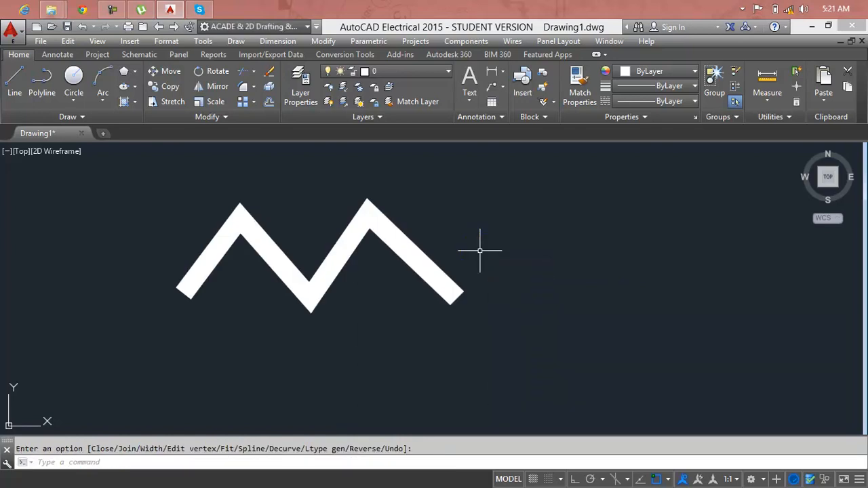
pyautogui.write('P')
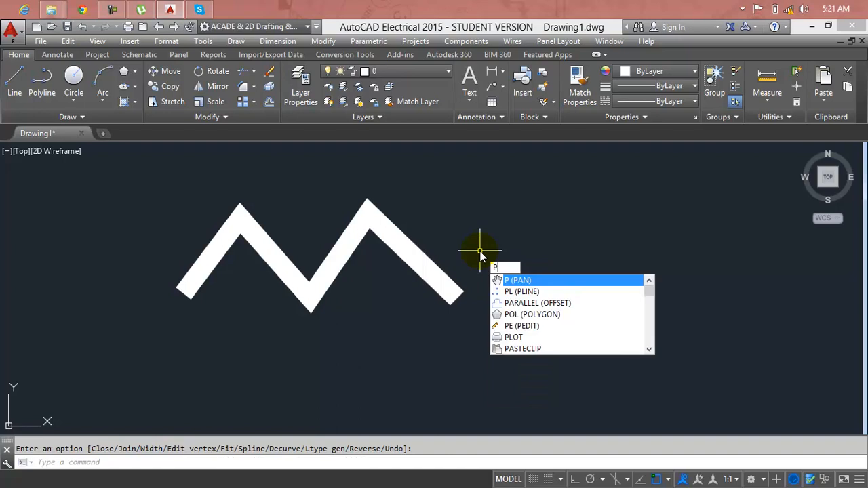
pyautogui.write('E')
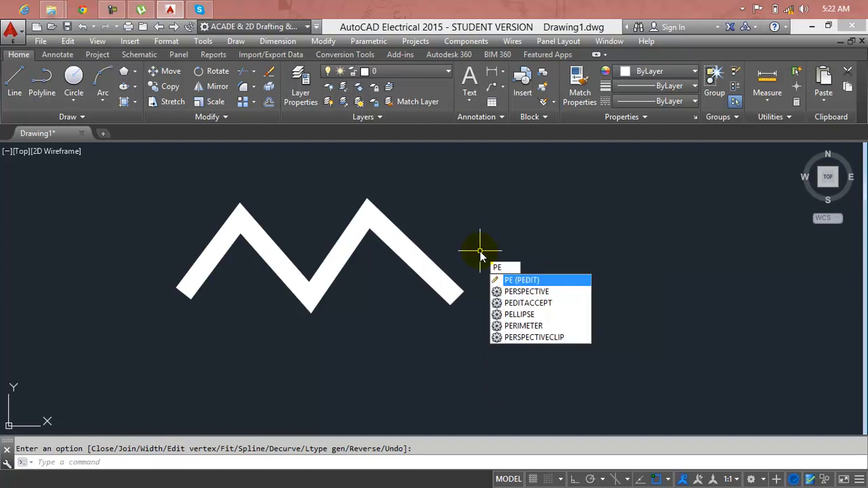
pyautogui.press('Return')
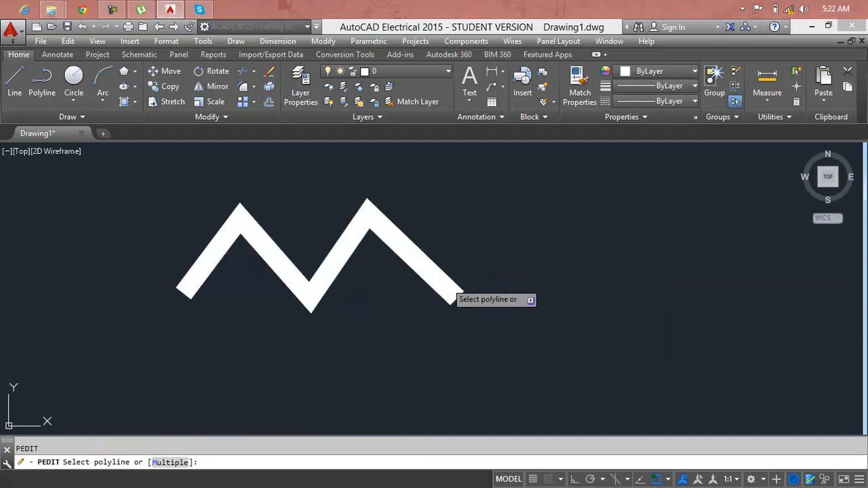
pyautogui.click(446, 283)
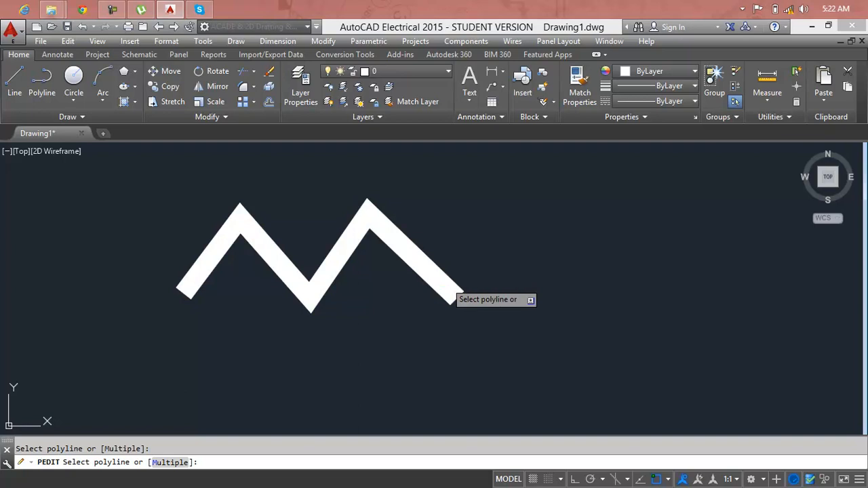
pyautogui.click(438, 277)
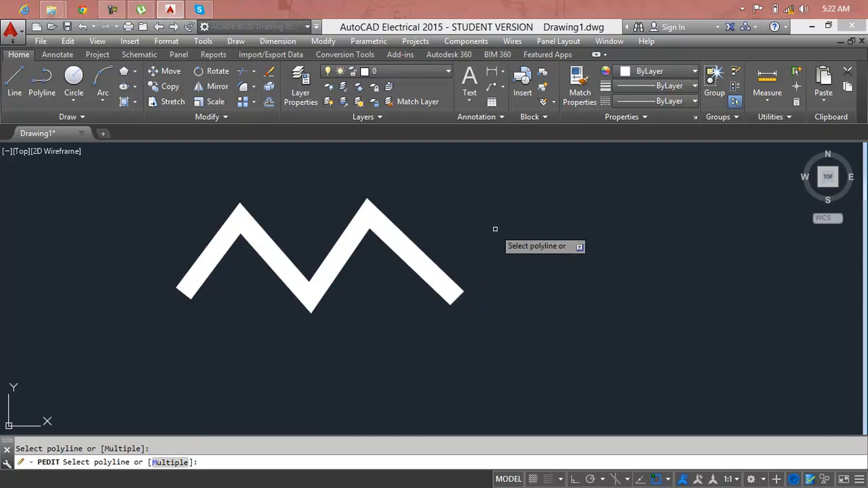
pyautogui.click(519, 192)
pyautogui.press('Escape')
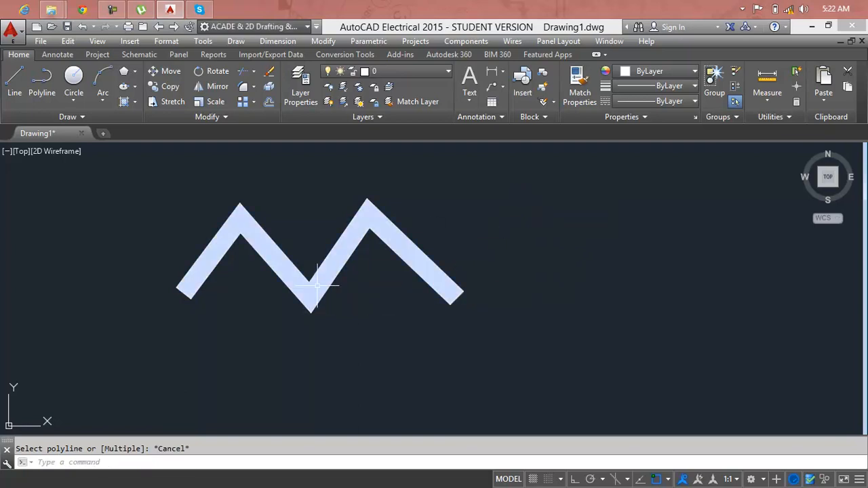
pyautogui.press('Escape')
# Set the width of all segments of the zigzag polyline to 0'0" with Edit Polyline's Width option.
pyautogui.write('pe')
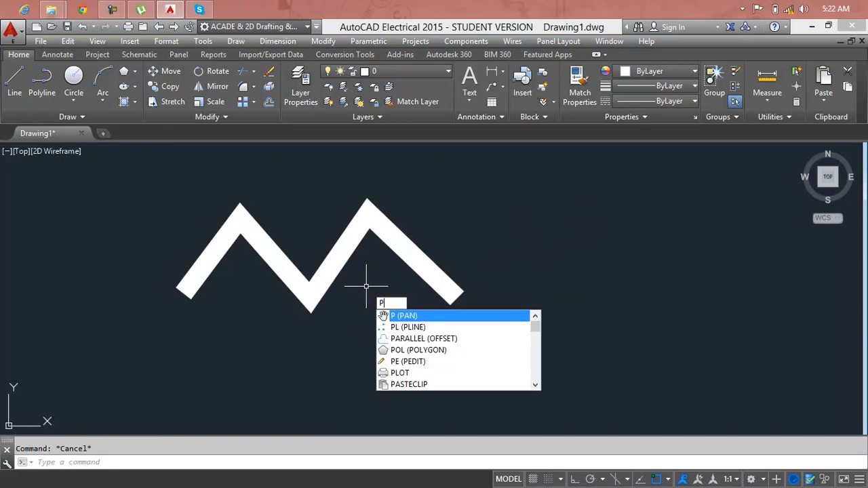
pyautogui.press('Return')
pyautogui.click(359, 242)
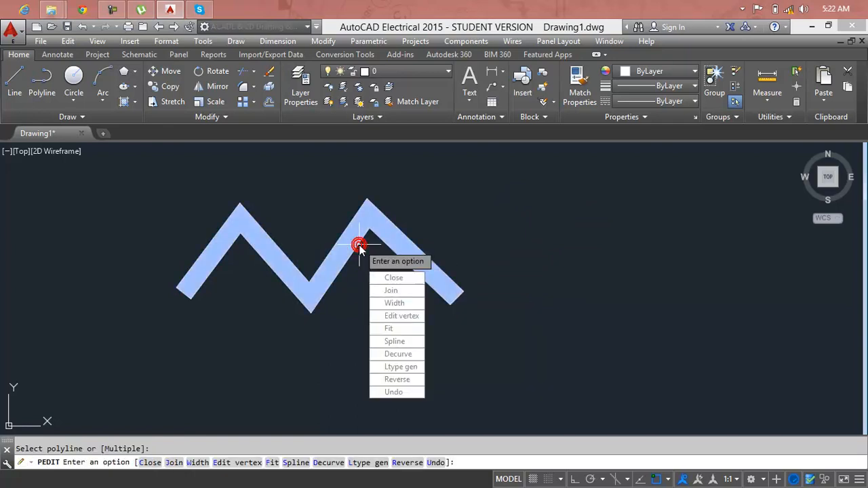
pyautogui.click(397, 305)
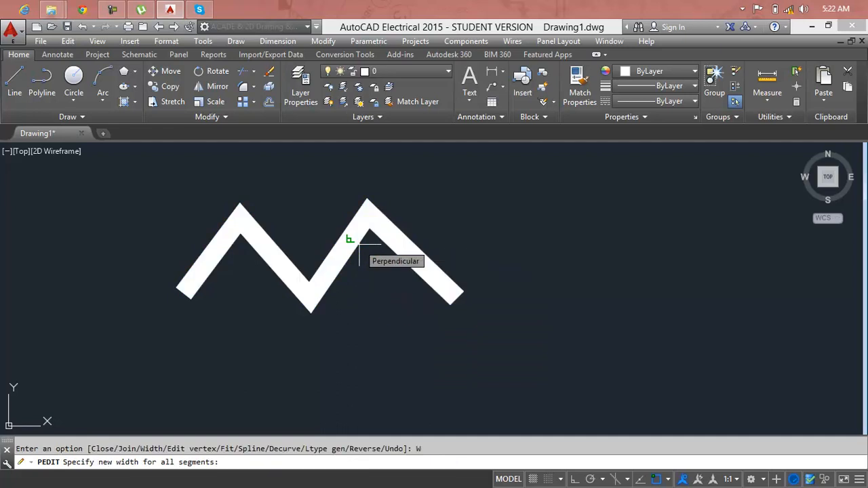
pyautogui.write("0'0")
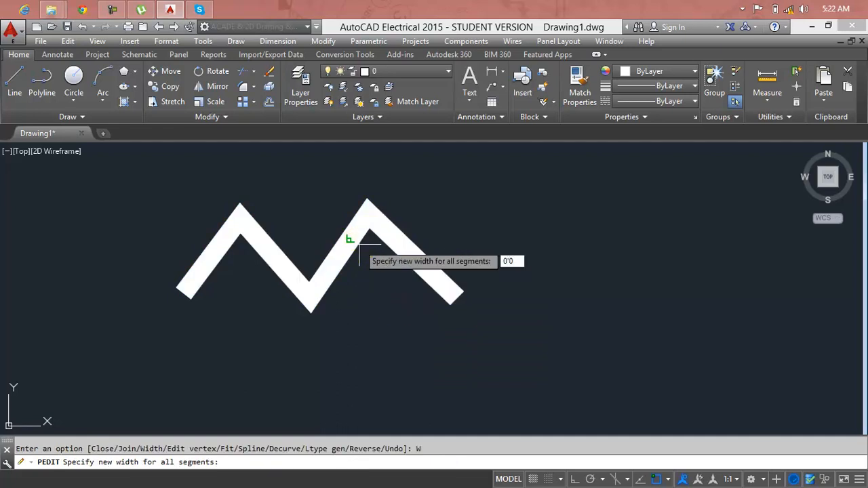
pyautogui.press('Return')
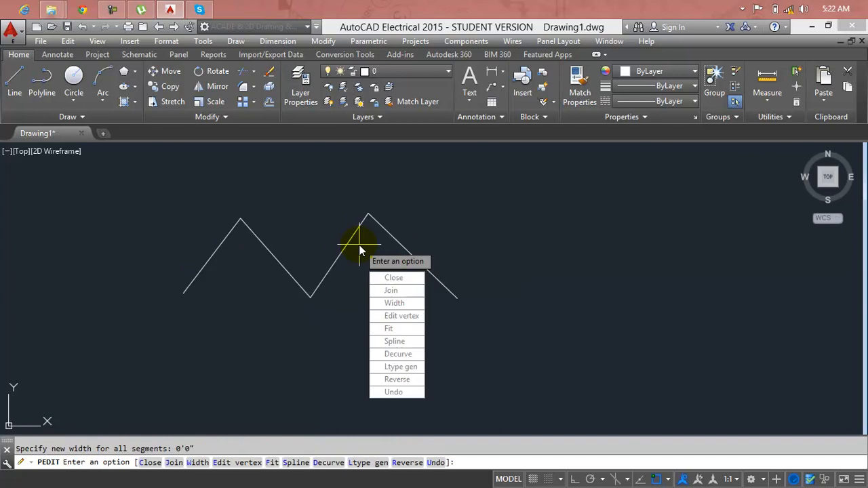
pyautogui.press('Return')
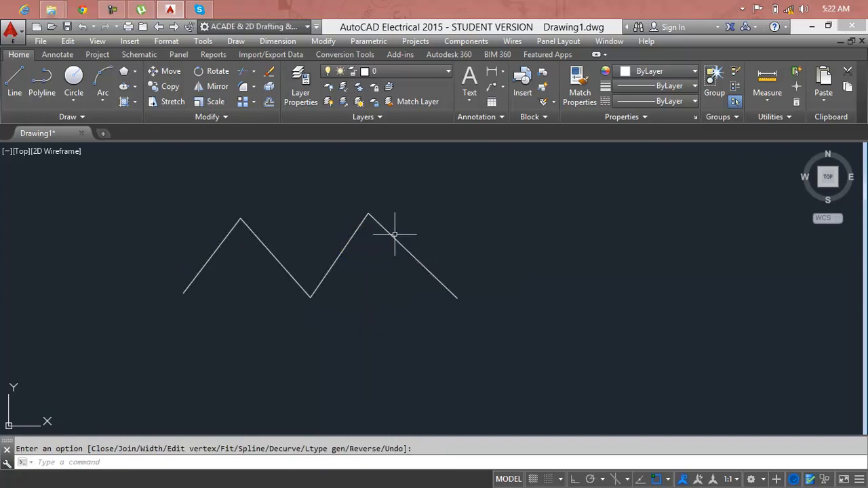
# Draw a second zigzag of six connected lines to the right of the existing zigzag with the Line command.
pyautogui.moveTo(444, 240); pyautogui.dragTo(229, 278, button='middle')
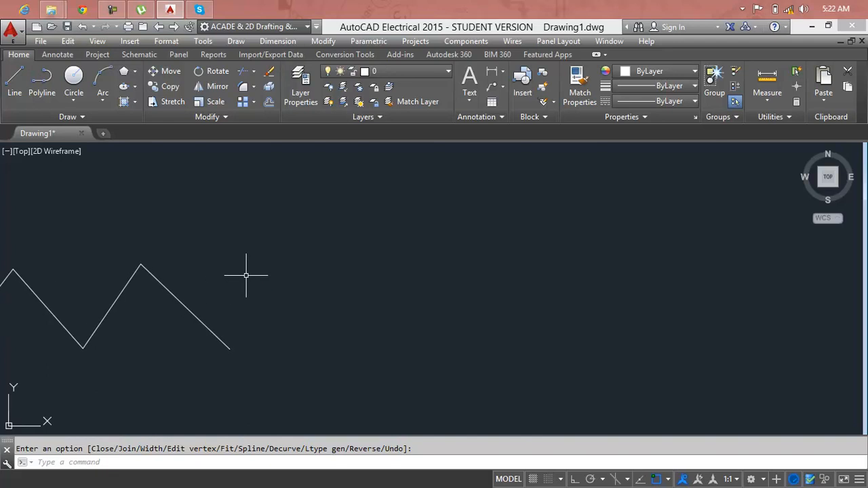
pyautogui.press('Escape')
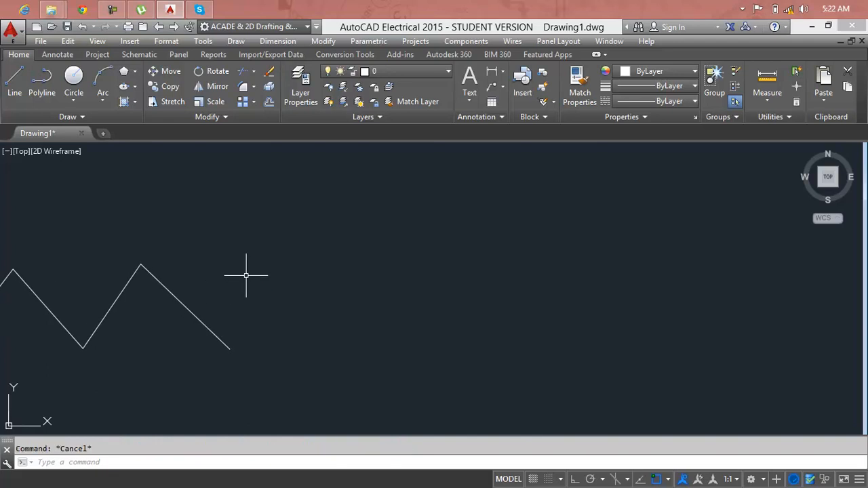
pyautogui.write('l')
pyautogui.press('Return')
pyautogui.click(286, 313)
pyautogui.click(345, 225)
pyautogui.click(440, 300)
pyautogui.click(520, 185)
pyautogui.click(630, 322)
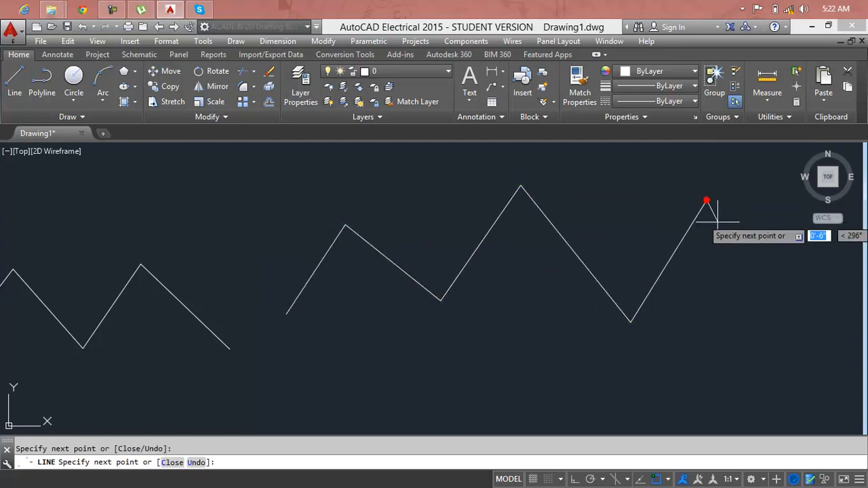
pyautogui.click(706, 201)
pyautogui.click(773, 305)
pyautogui.press('Return')
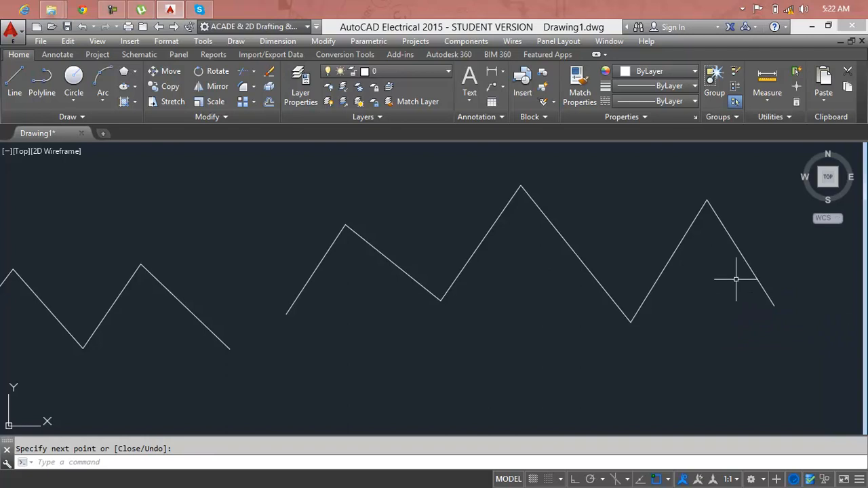
pyautogui.press('Escape')
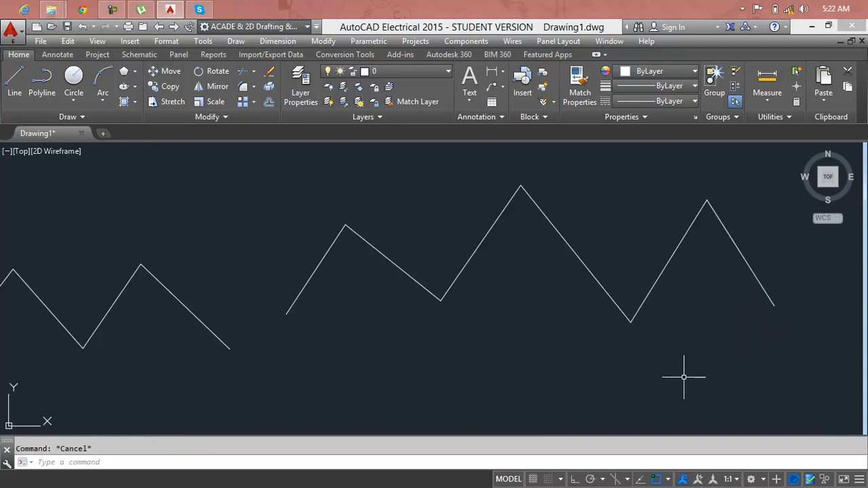
# Turn the second zigzag's fifth line into a polyline with Edit Polyline and join its other segments to it.
pyautogui.write('P')
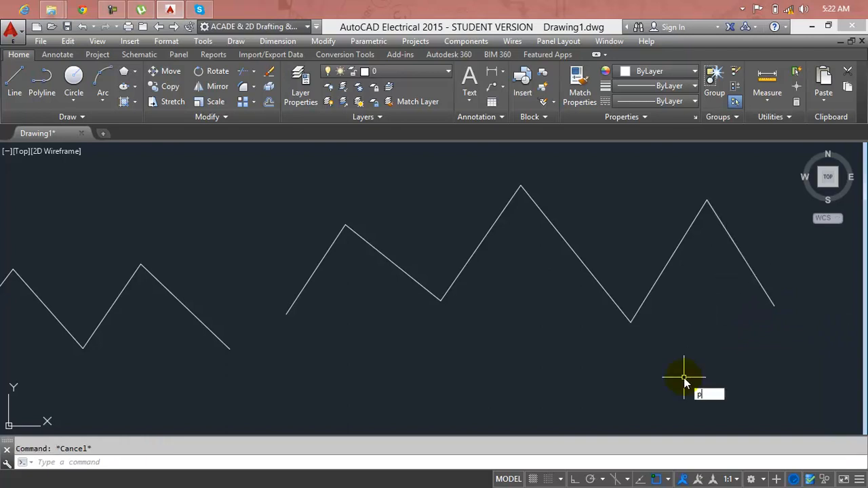
pyautogui.write('E')
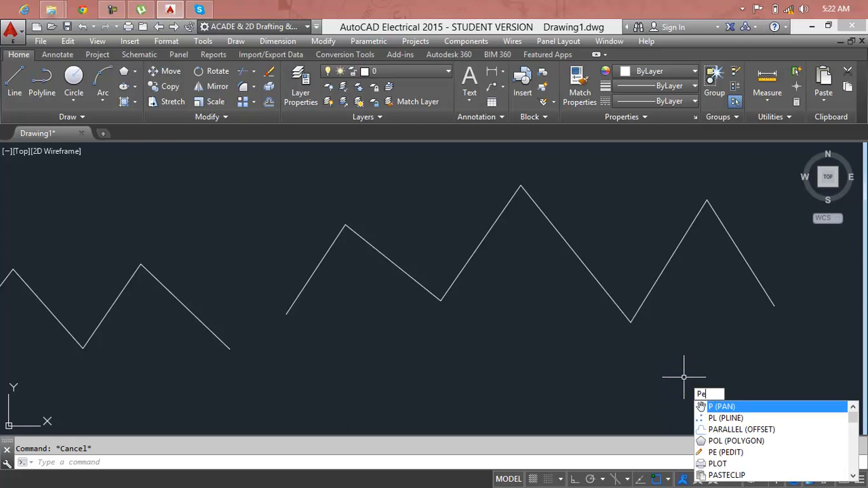
pyautogui.press('Return')
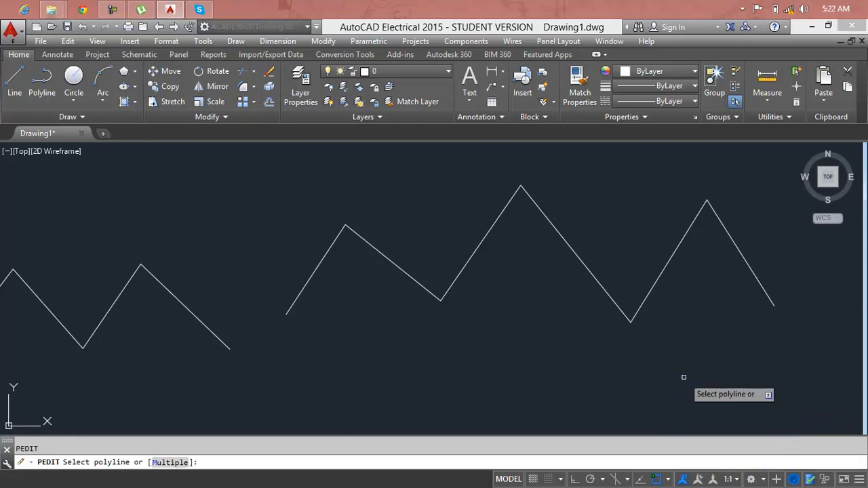
pyautogui.click(651, 291)
pyautogui.press('Return')
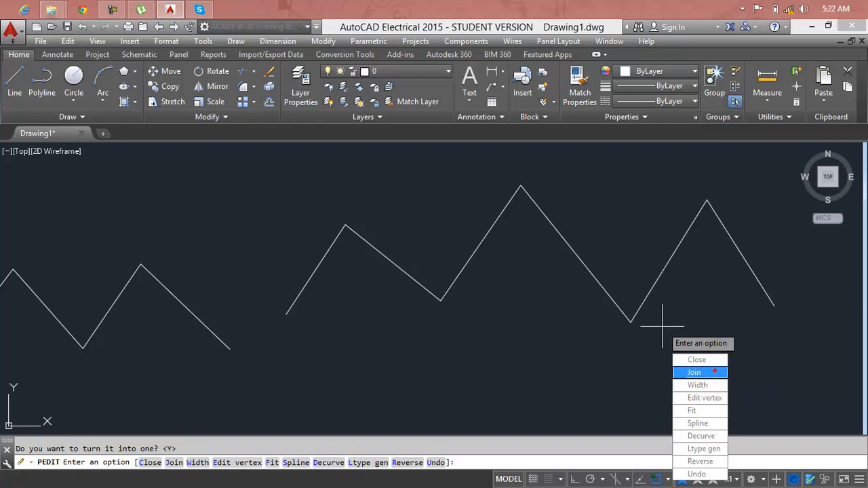
pyautogui.click(715, 371)
pyautogui.click(756, 195)
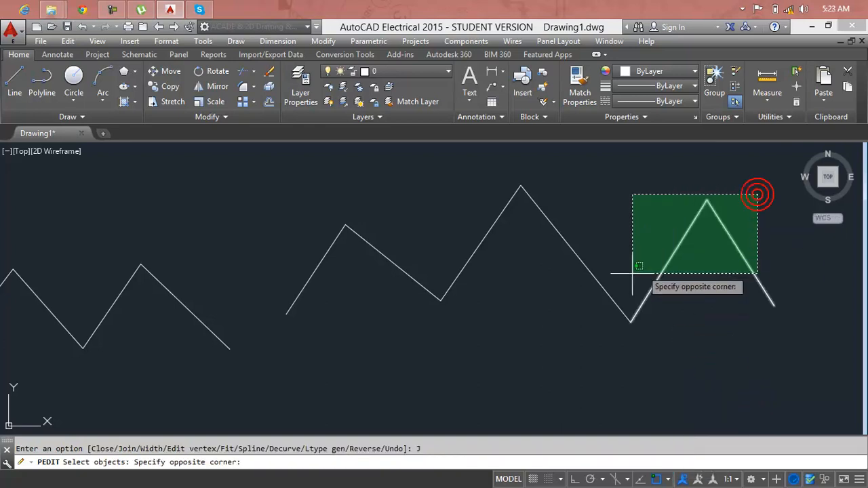
pyautogui.click(331, 347)
pyautogui.press('Return')
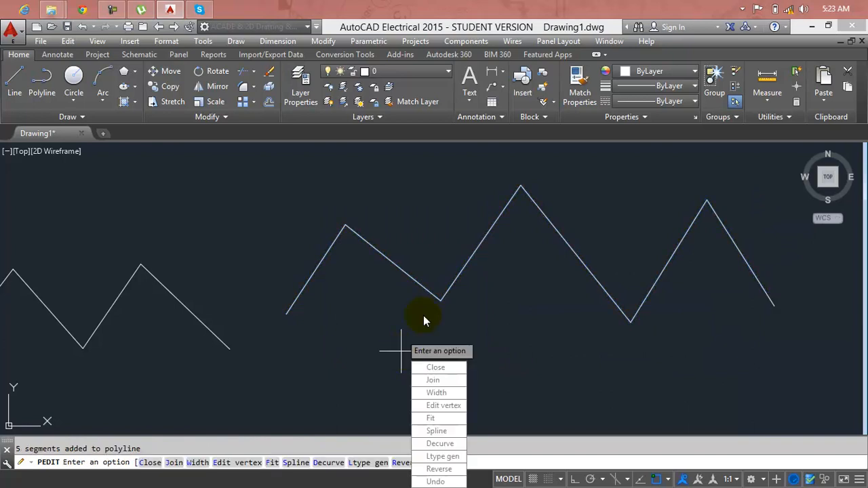
pyautogui.press('Return')
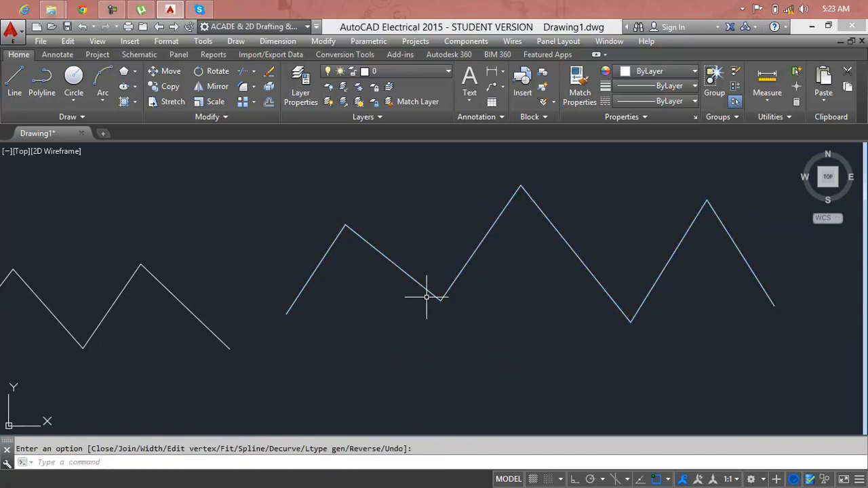
# Delete the joined six-segment zigzag polyline.
pyautogui.click(436, 300)
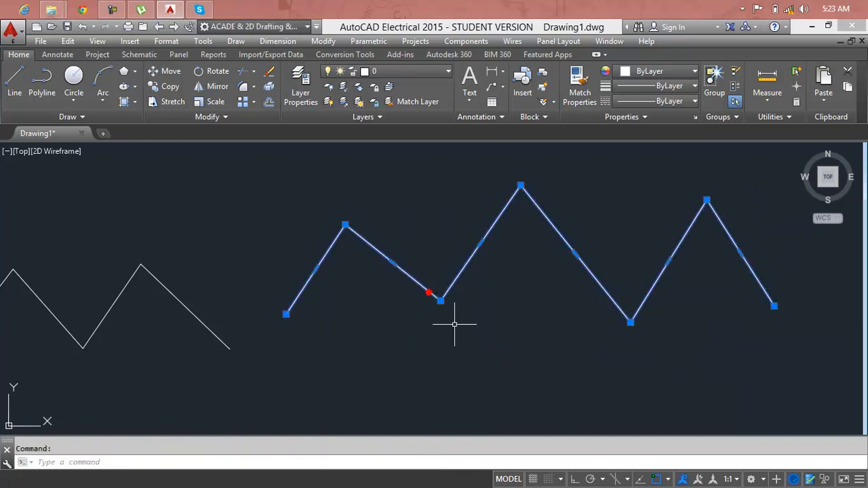
pyautogui.press('Delete')
# Try the Break option of Edit Polyline's vertex editing on the original zigzag, advancing the marker to its second peak, and exit the command.
pyautogui.scroll(-3, 145, 300)
pyautogui.moveTo(145, 301)
pyautogui.mouseDown(button='middle')
pyautogui.moveTo(209, 294)
pyautogui.moveTo(290, 265)
pyautogui.moveTo(420, 255)
pyautogui.mouseUp(button='middle')
pyautogui.scroll(6, 293, 254)
pyautogui.press('Escape')
pyautogui.write('pe')
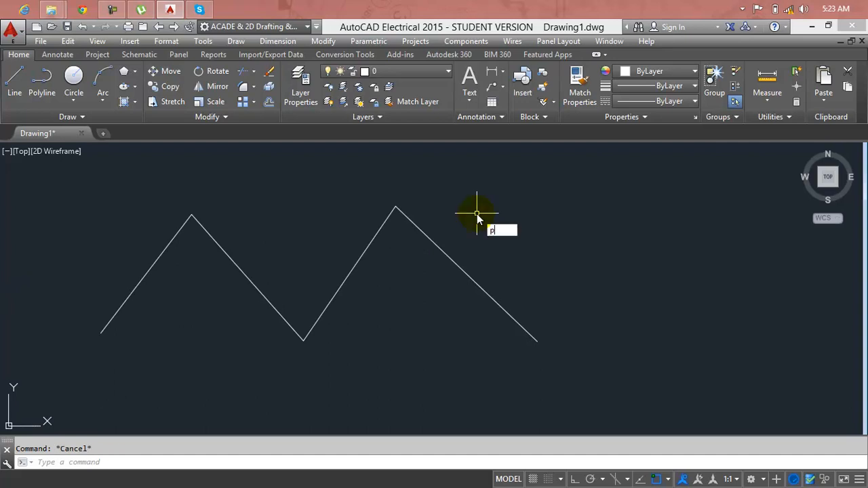
pyautogui.press('Return')
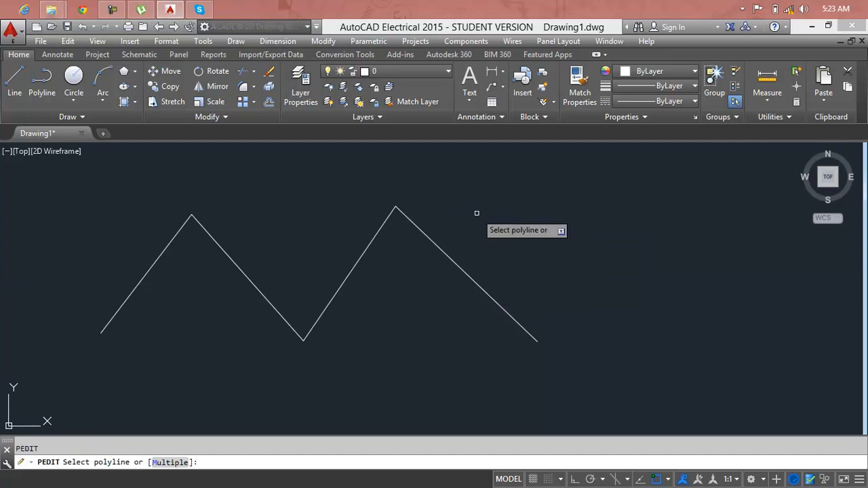
pyautogui.click(448, 258)
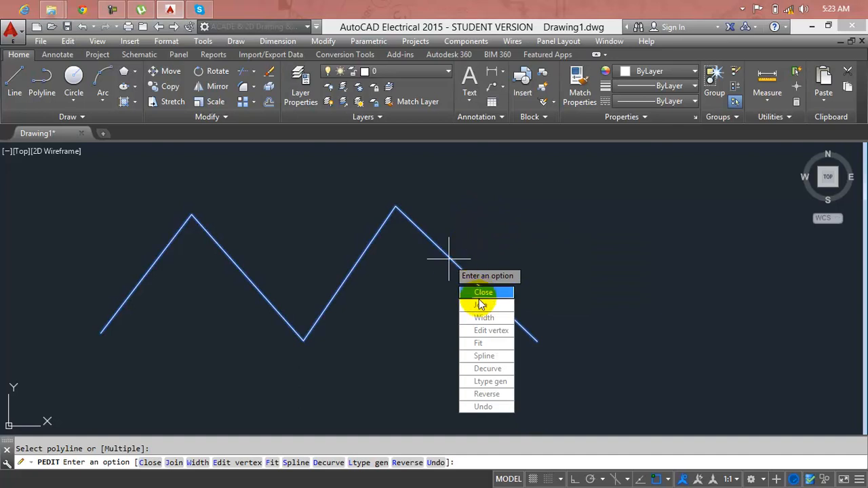
pyautogui.click(489, 332)
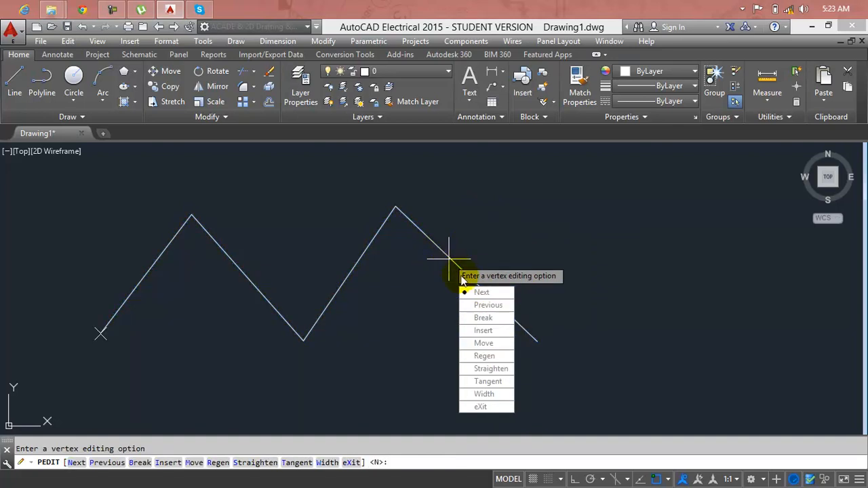
pyautogui.click(491, 330)
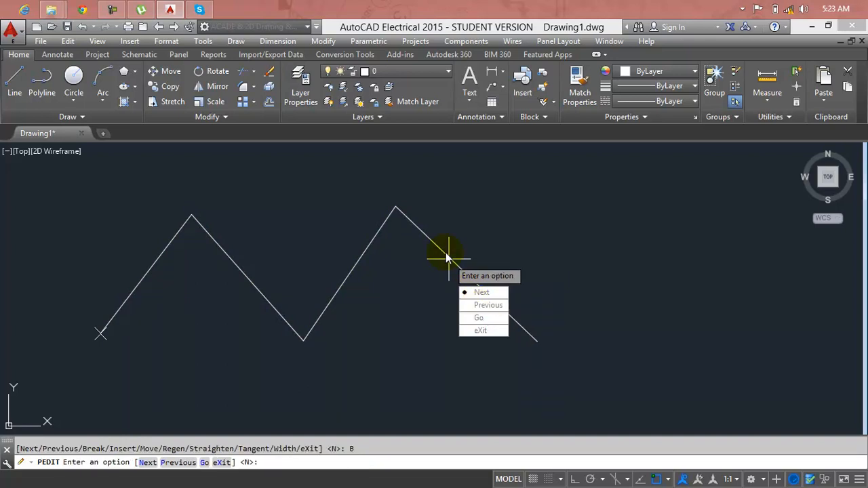
pyautogui.click(482, 292)
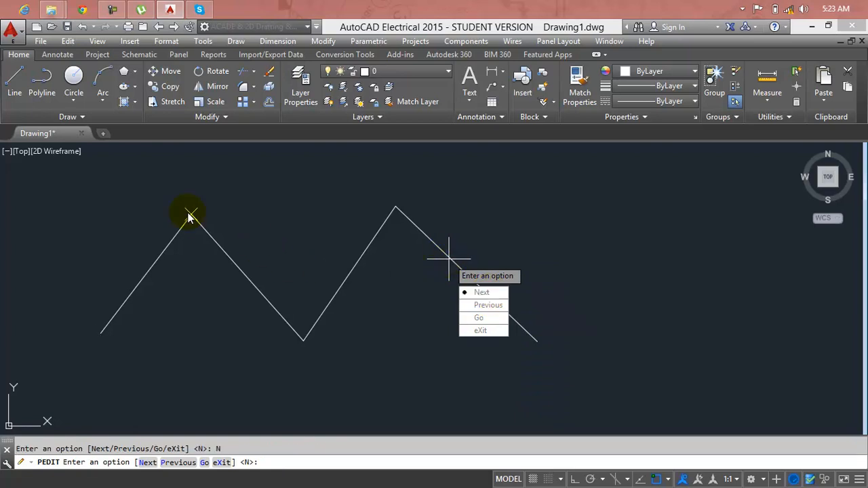
pyautogui.click(469, 321)
pyautogui.click(448, 260)
pyautogui.click(448, 259)
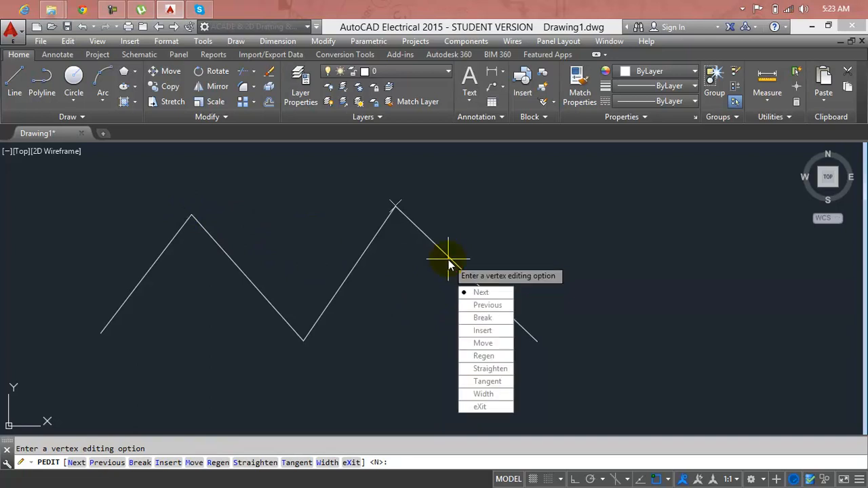
pyautogui.click(479, 406)
pyautogui.press('Return')
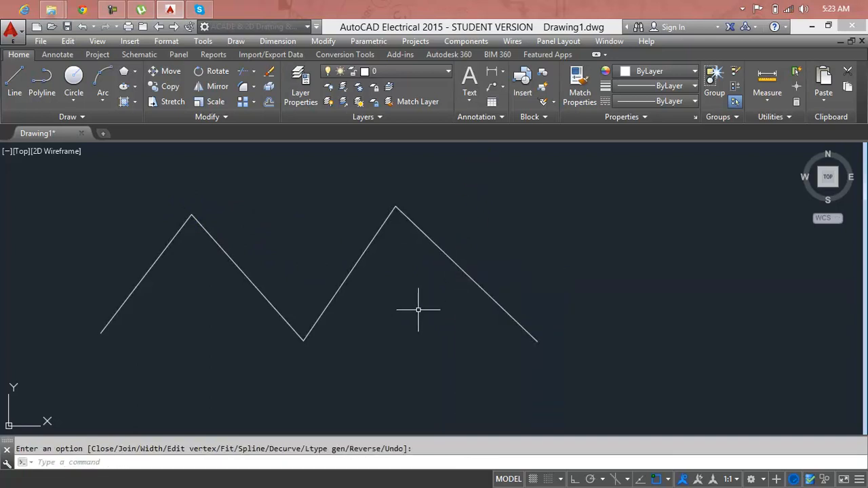
# Try Edit Polyline's Spline option on the zigzag, select the resulting curve to inspect it, and undo the conversion.
pyautogui.click(368, 244)
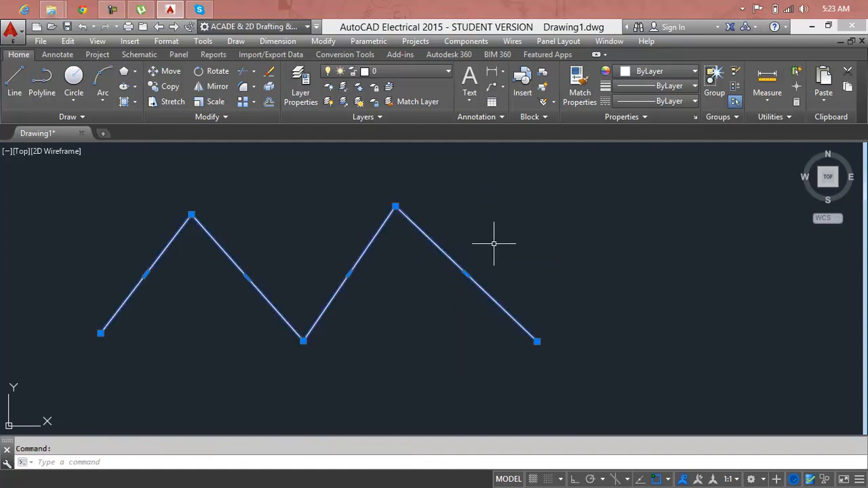
pyautogui.press('Escape')
pyautogui.write('pe')
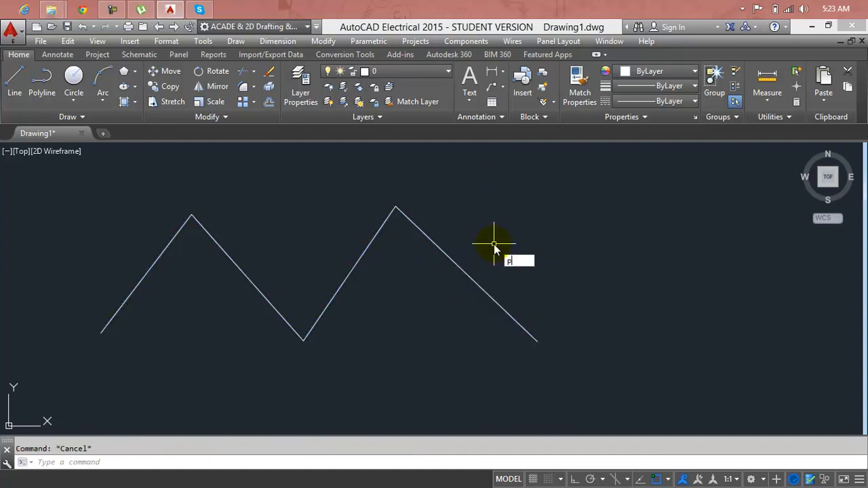
pyautogui.press('Return')
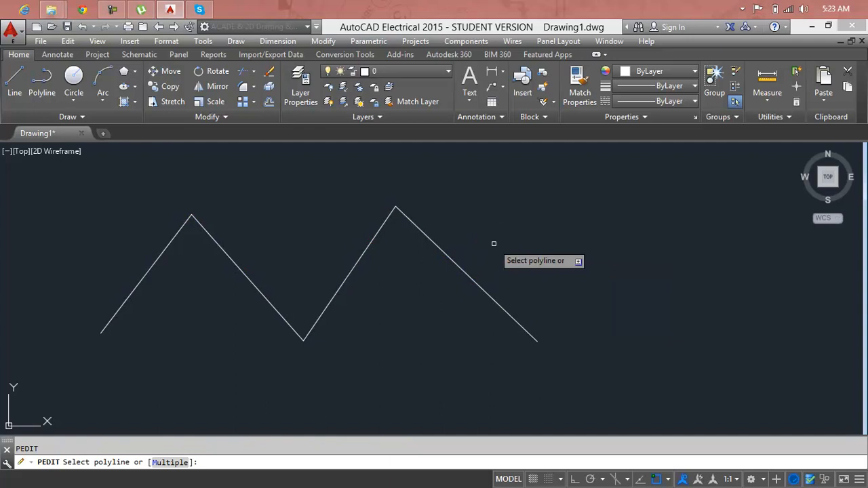
pyautogui.click(475, 285)
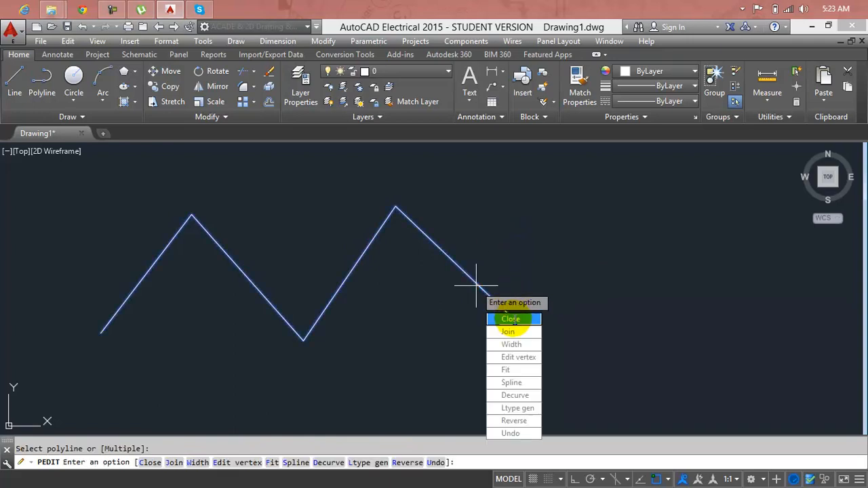
pyautogui.click(529, 387)
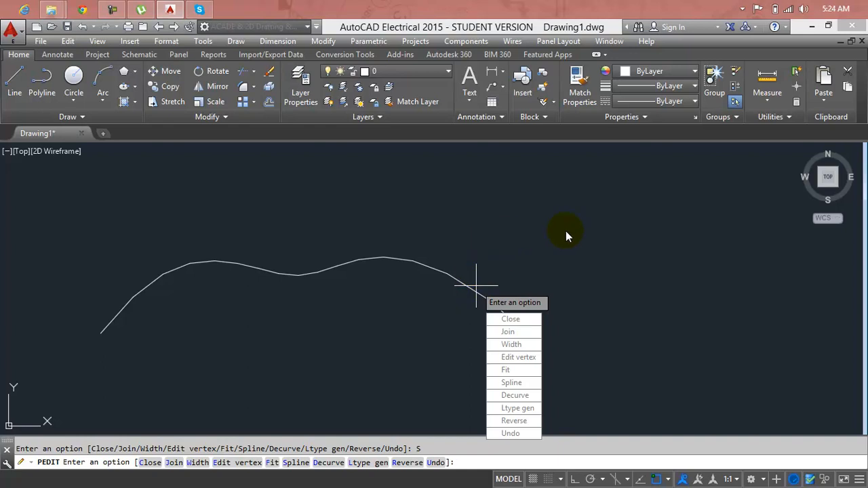
pyautogui.press('Return')
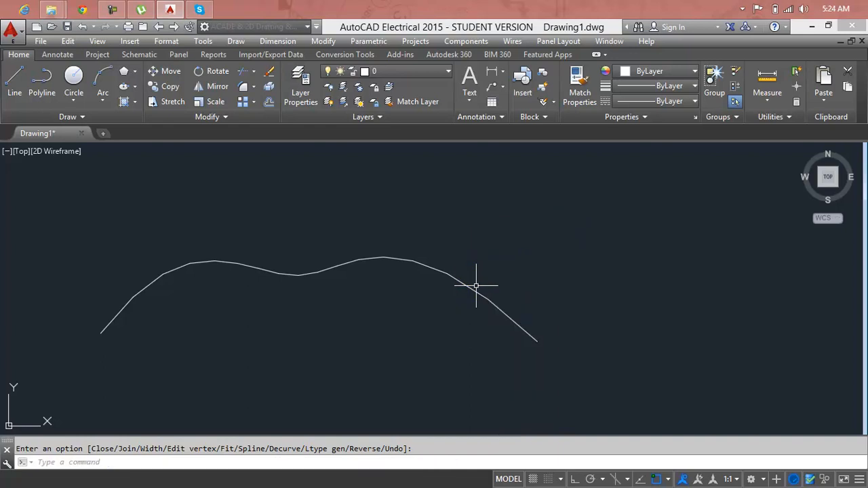
pyautogui.click(450, 276)
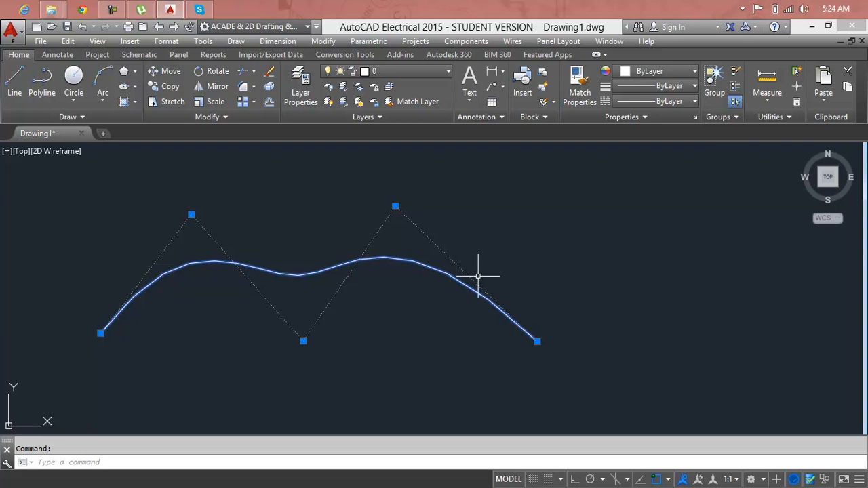
pyautogui.hotkey('ctrl', 'z')
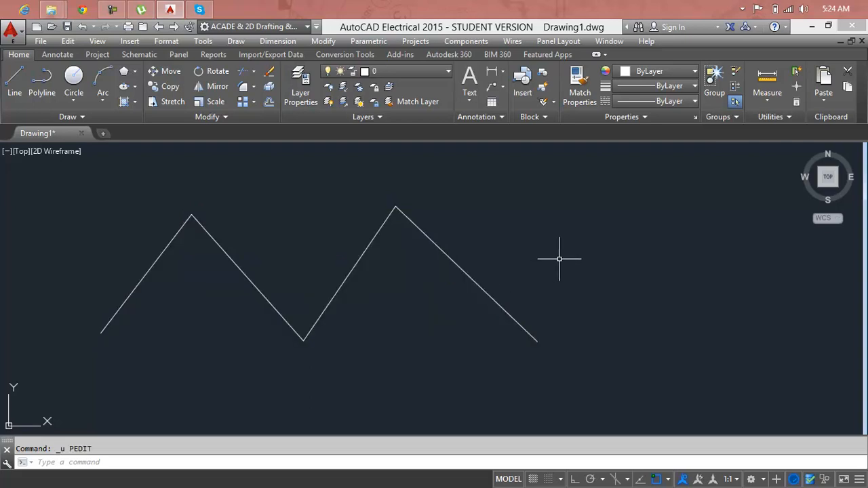
# Apply Edit Polyline's Decurve and Reverse options to the zigzag, undo the reversal within the command, and exit.
pyautogui.write('pe')
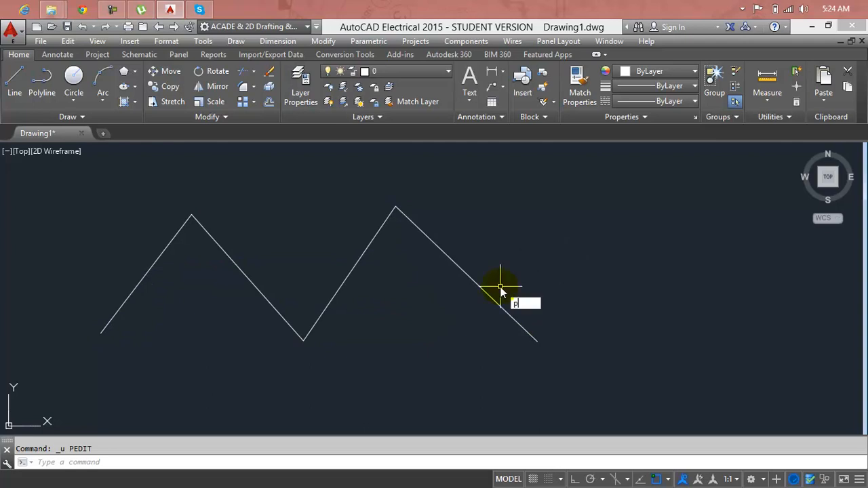
pyautogui.press('Return')
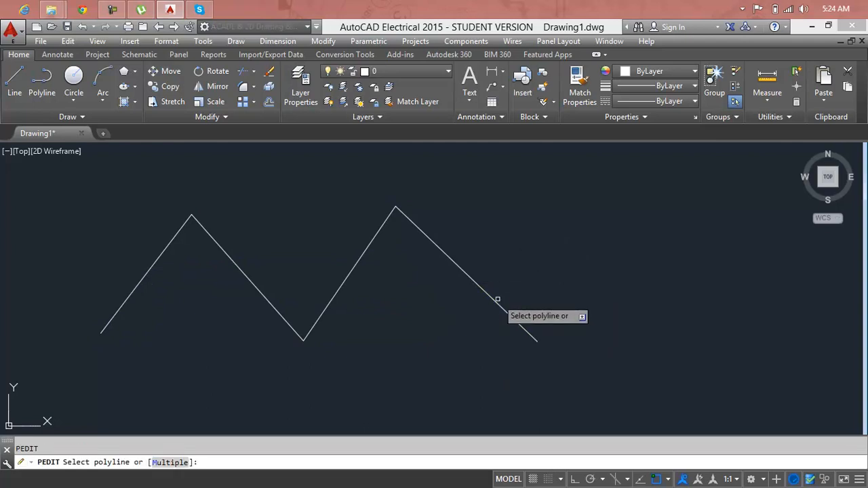
pyautogui.click(497, 300)
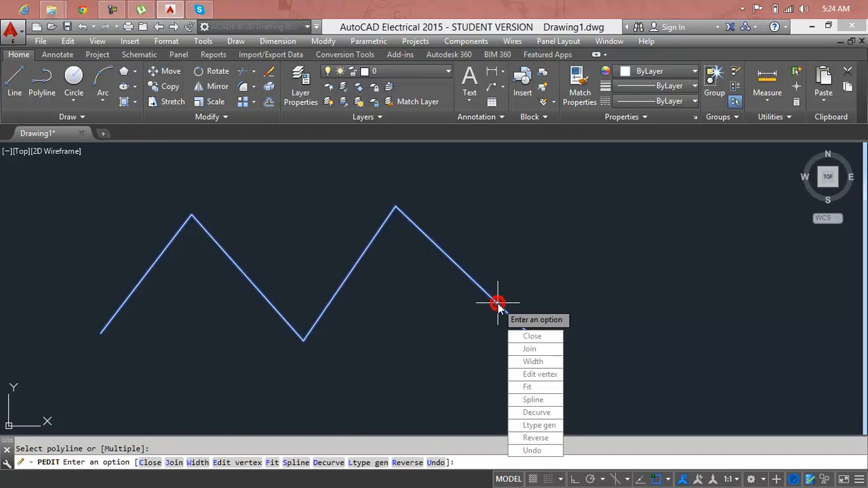
pyautogui.click(550, 414)
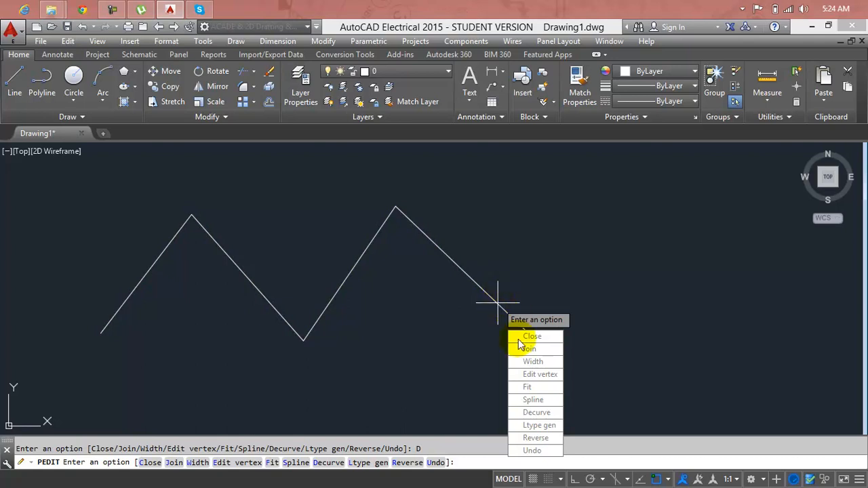
pyautogui.click(539, 440)
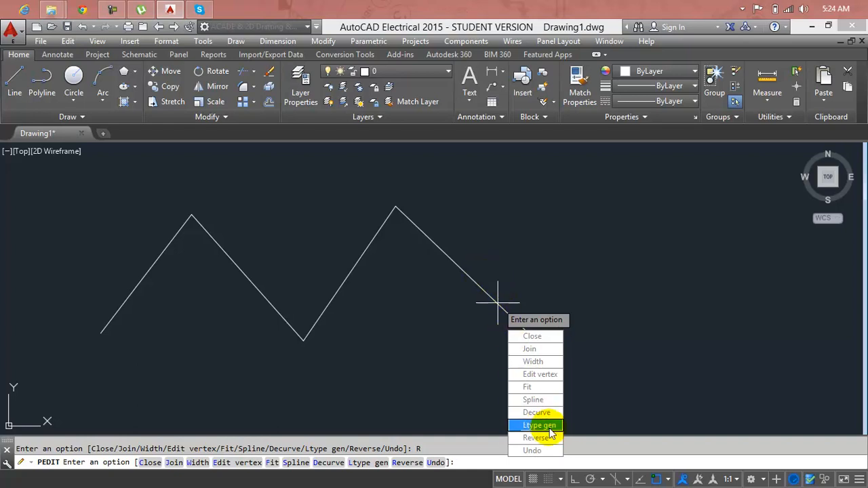
pyautogui.click(534, 450)
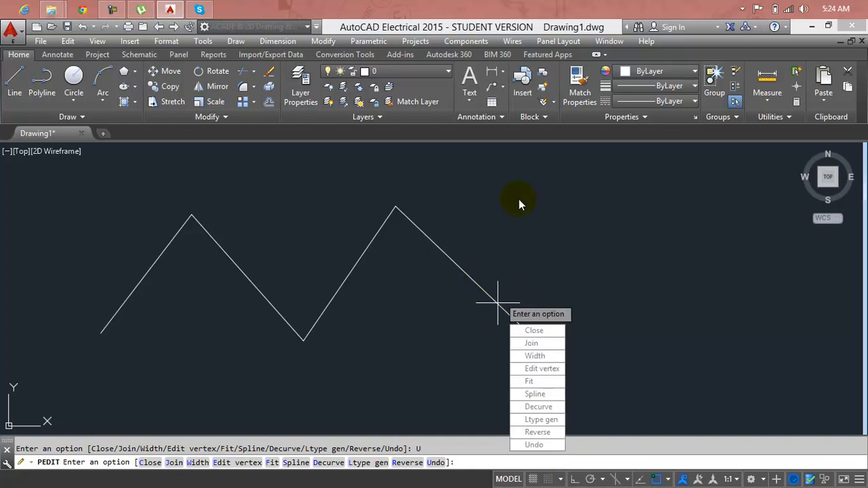
pyautogui.press('Escape')
# Delete the zigzag polyline from the drawing.
pyautogui.click(519, 197)
pyautogui.click(196, 351)
pyautogui.press('Delete')
pyautogui.press('Escape')
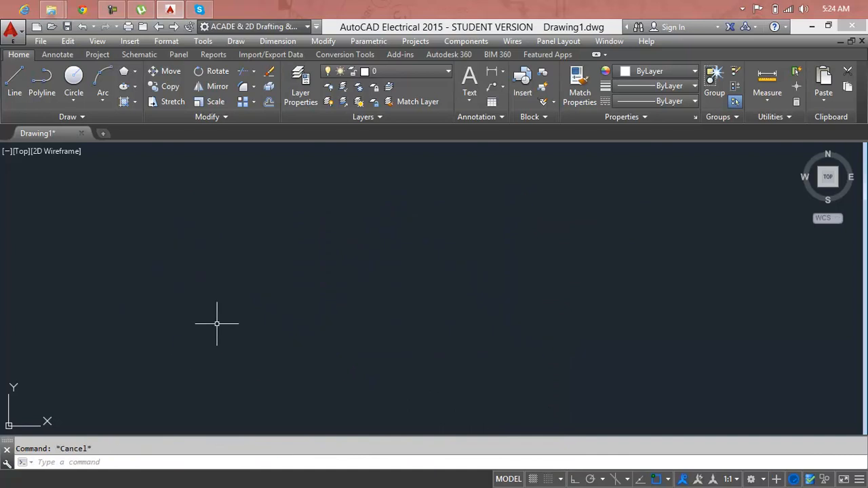
# Draw an open S-shaped spline through four points across the empty drawing area.
pyautogui.write('SPL')
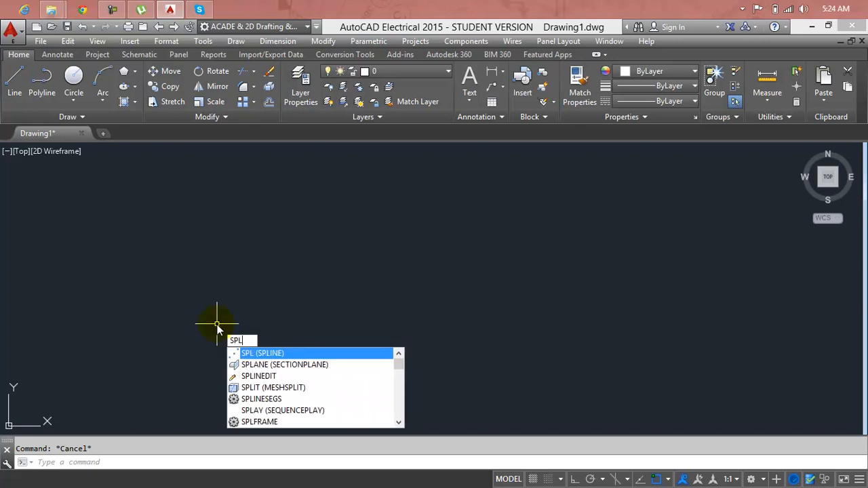
pyautogui.press('Return')
pyautogui.click(183, 340)
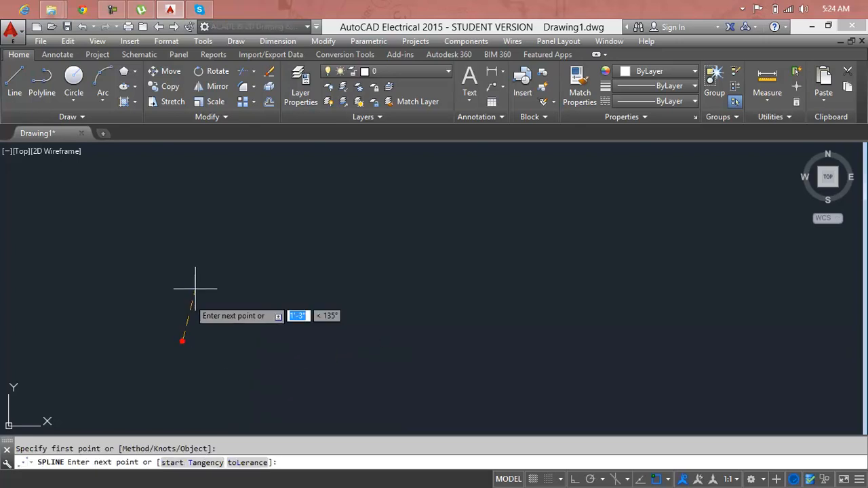
pyautogui.click(243, 219)
pyautogui.click(483, 354)
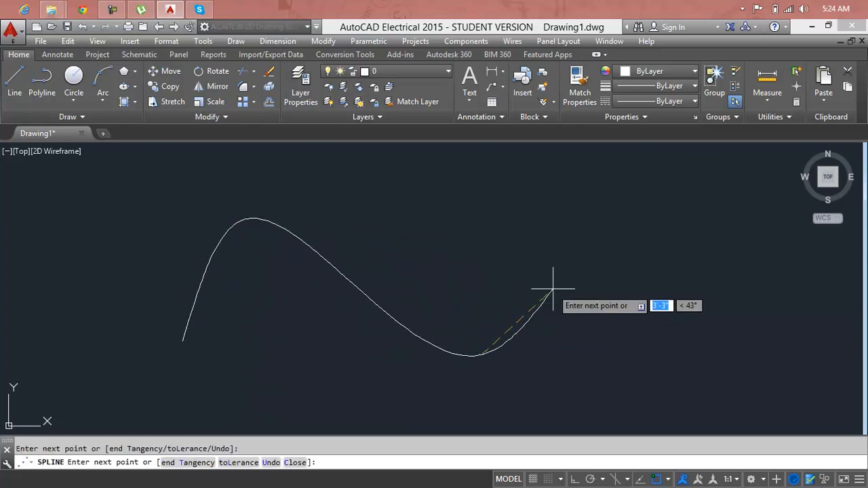
pyautogui.click(612, 201)
pyautogui.press('Return')
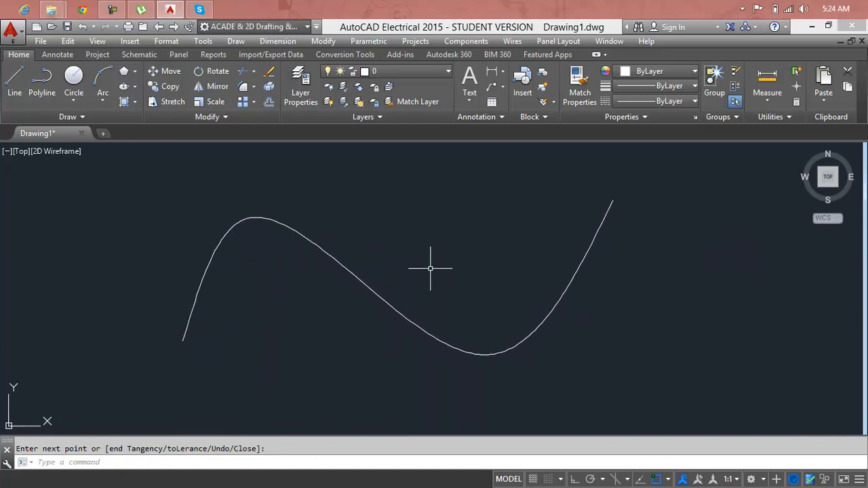
# Close the S-shaped spline with Edit Spline's Close option and select it to inspect the closed shape.
pyautogui.click(221, 116)
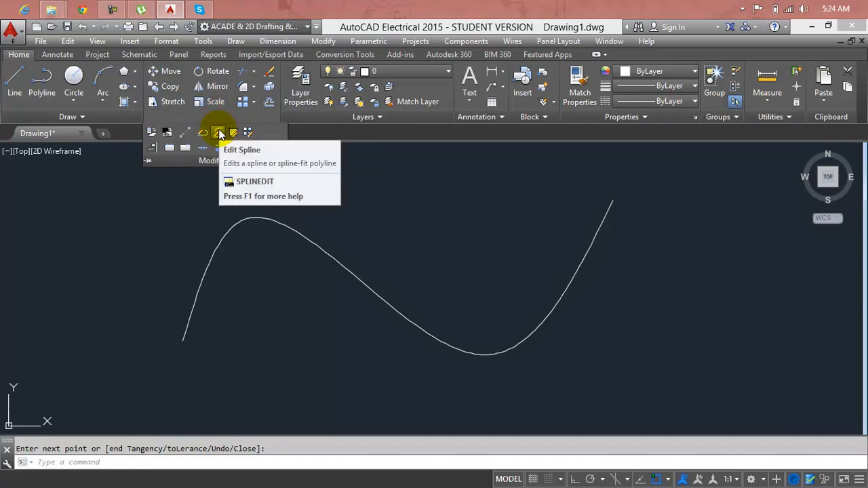
pyautogui.click(219, 134)
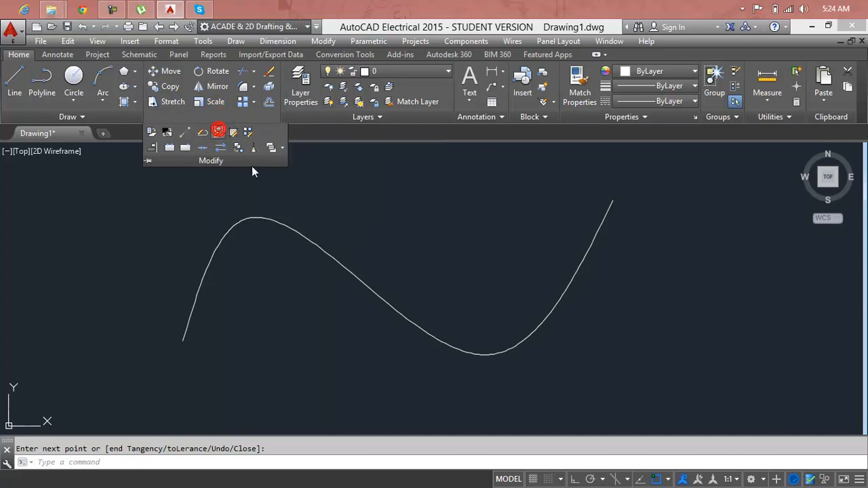
pyautogui.click(278, 221)
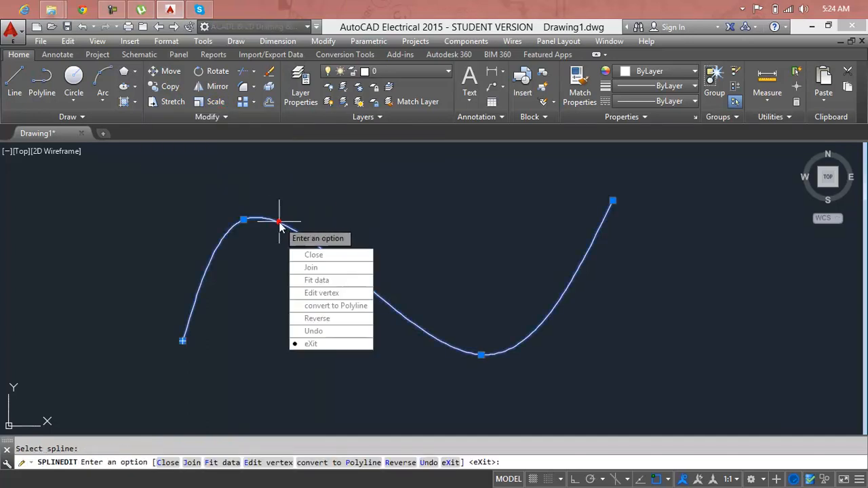
pyautogui.click(292, 254)
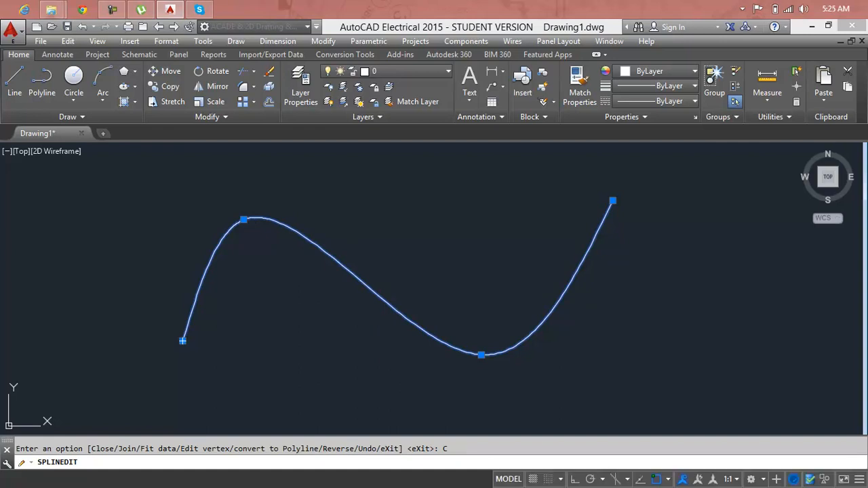
pyautogui.press('Return')
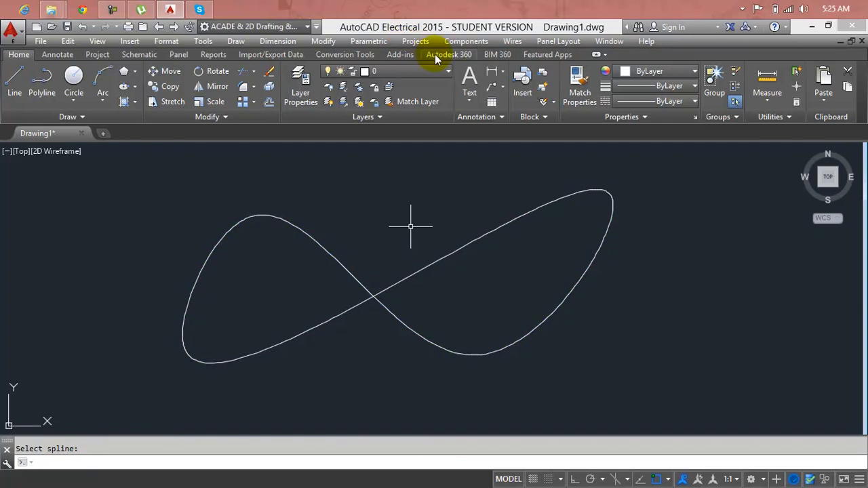
pyautogui.click(453, 257)
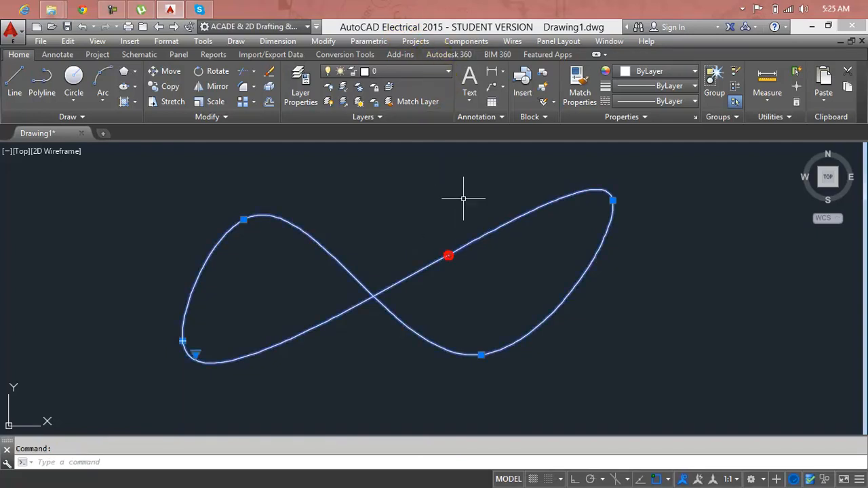
# Undo the last Edit Spline command and delete the closed spline.
pyautogui.hotkey('ctrl', 'z')
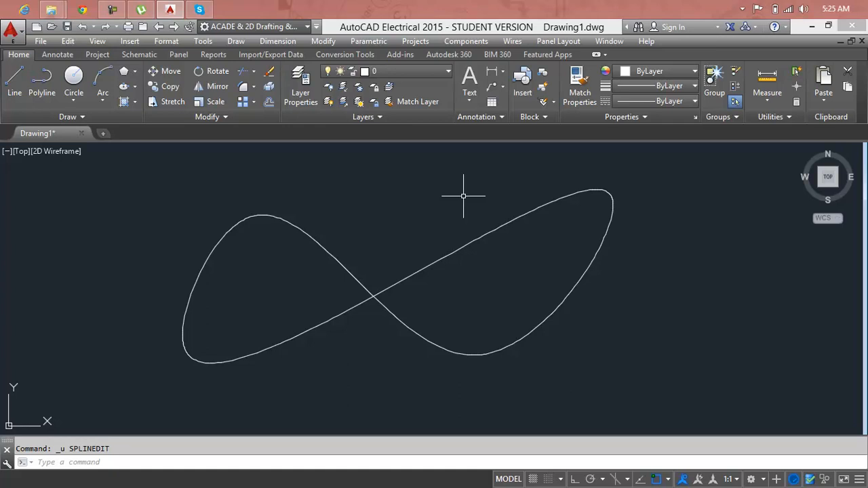
pyautogui.click(462, 247)
pyautogui.press('Delete')
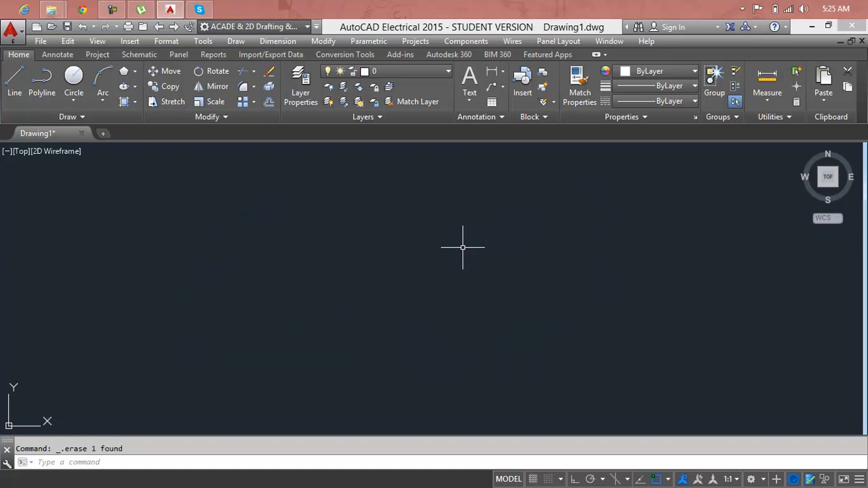
# Draw a new open S-shaped spline through four points, starting low and ending high.
pyautogui.write('spl')
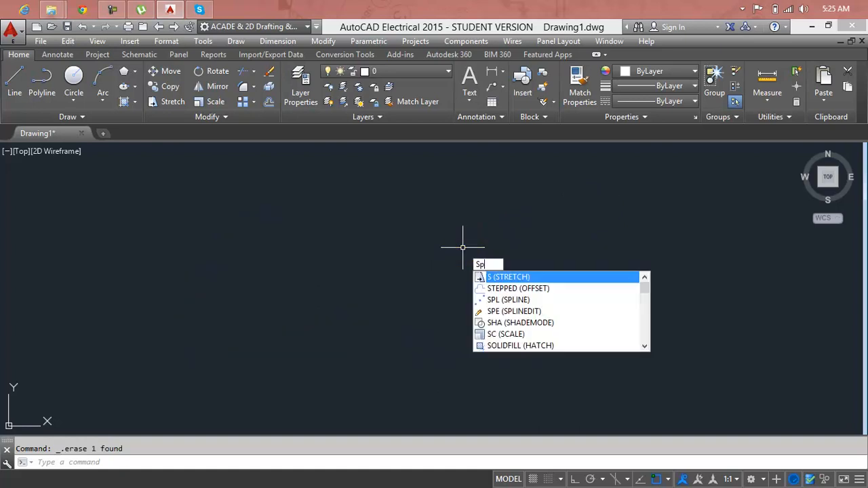
pyautogui.press('Return')
pyautogui.click(201, 332)
pyautogui.click(296, 195)
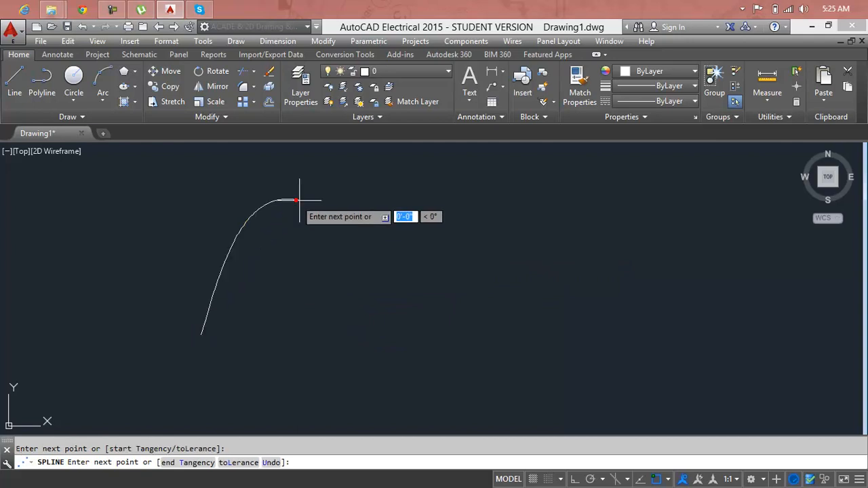
pyautogui.click(459, 333)
pyautogui.click(632, 176)
pyautogui.press('Return')
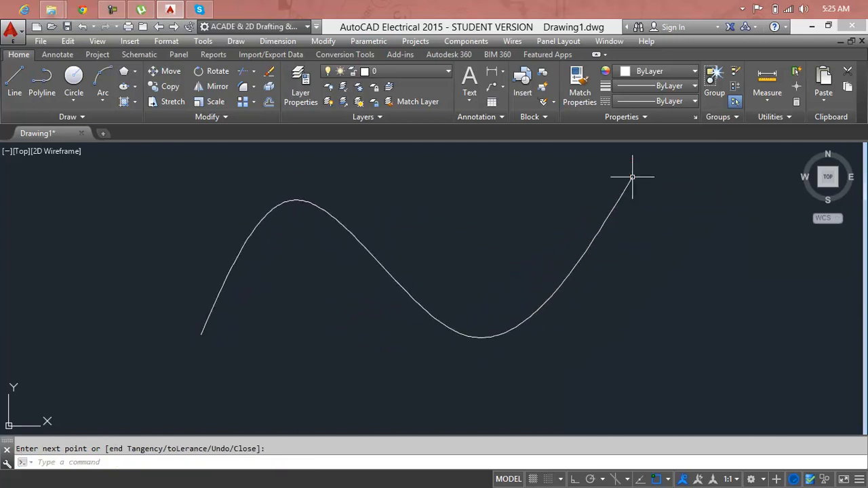
# Convert the new spline to a polyline with Edit Spline at a precision of 10 and select it to inspect its vertices.
pyautogui.click(195, 118)
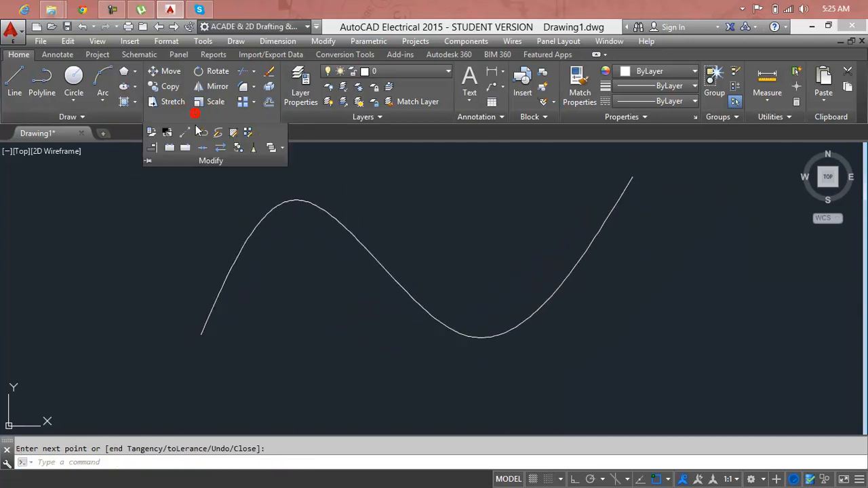
pyautogui.click(215, 132)
pyautogui.click(323, 210)
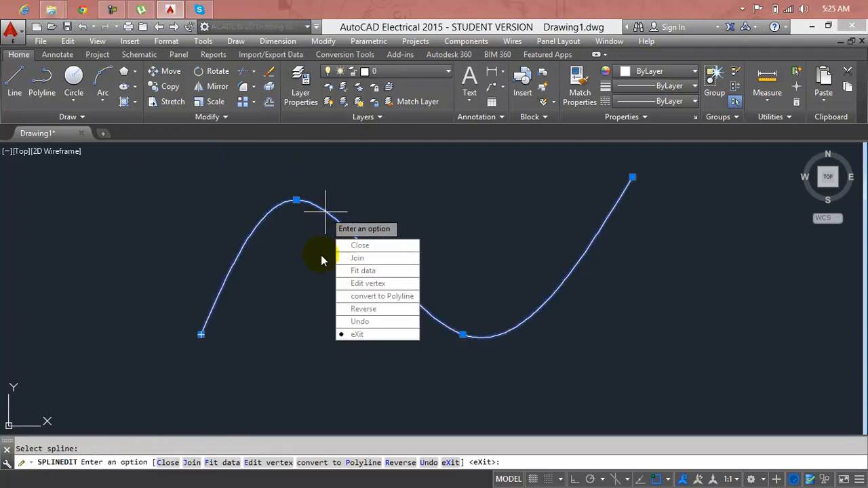
pyautogui.click(412, 298)
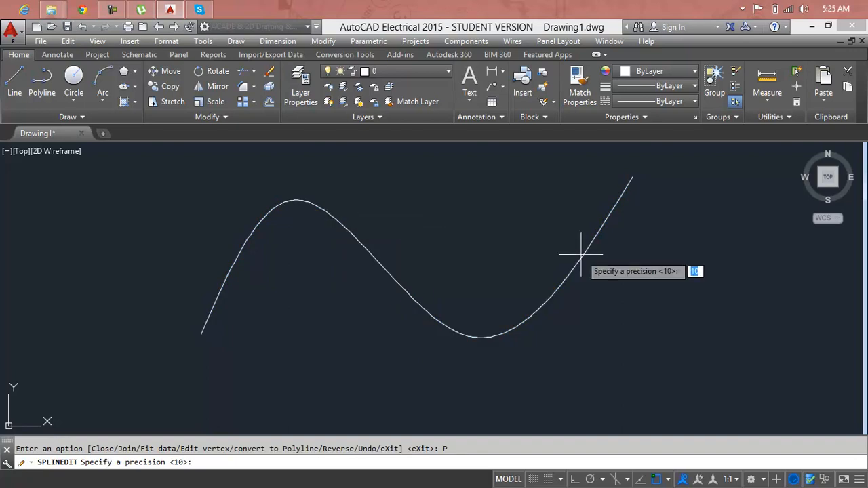
pyautogui.press('Return')
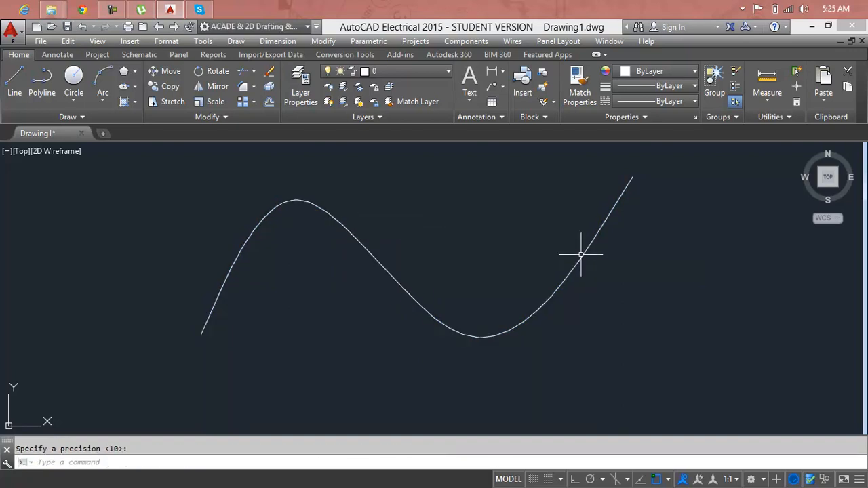
pyautogui.click(581, 254)
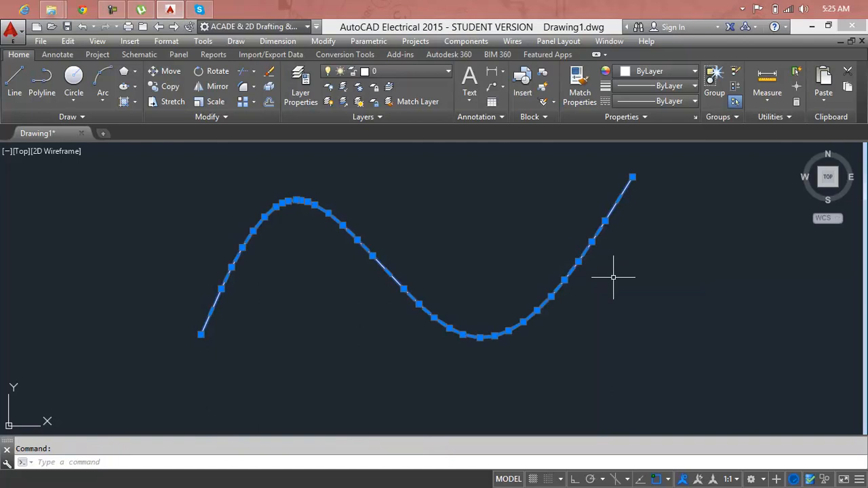
# Stretch the vertex just past the converted polyline's first crest slightly down along the curve, and keep the polyline selected.
pyautogui.moveTo(403, 288)
pyautogui.click(328, 213)
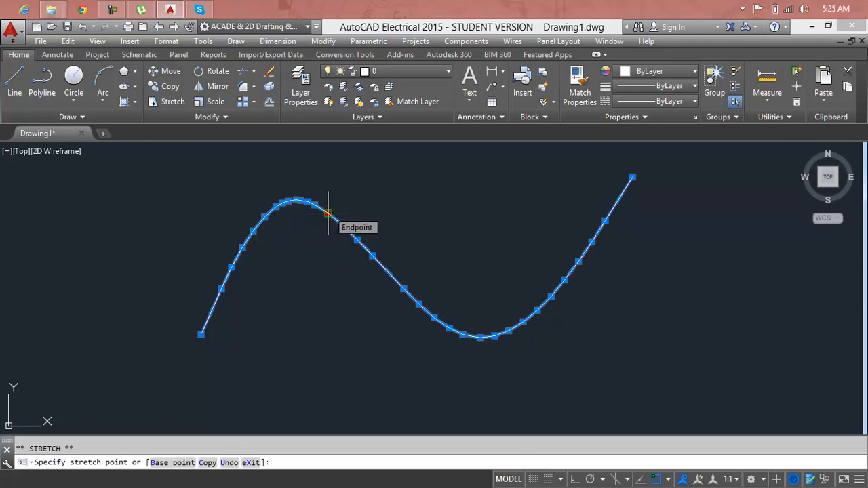
pyautogui.click(338, 221)
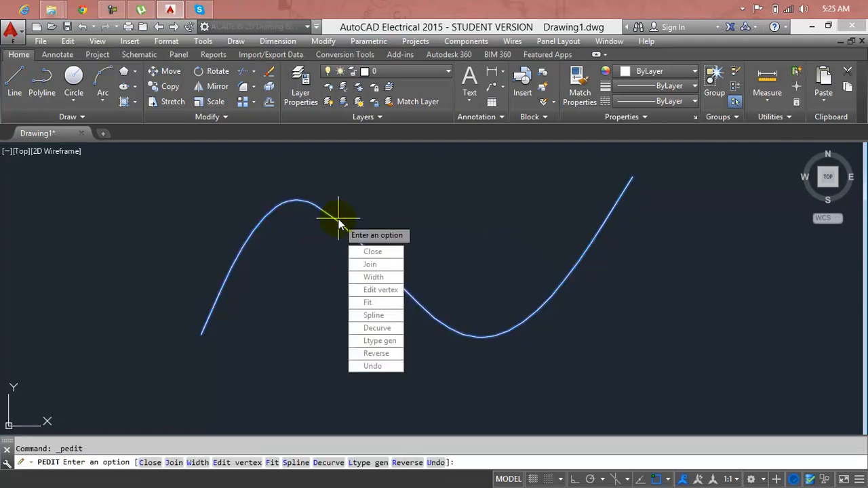
pyautogui.press('Escape')
pyautogui.click(338, 218)
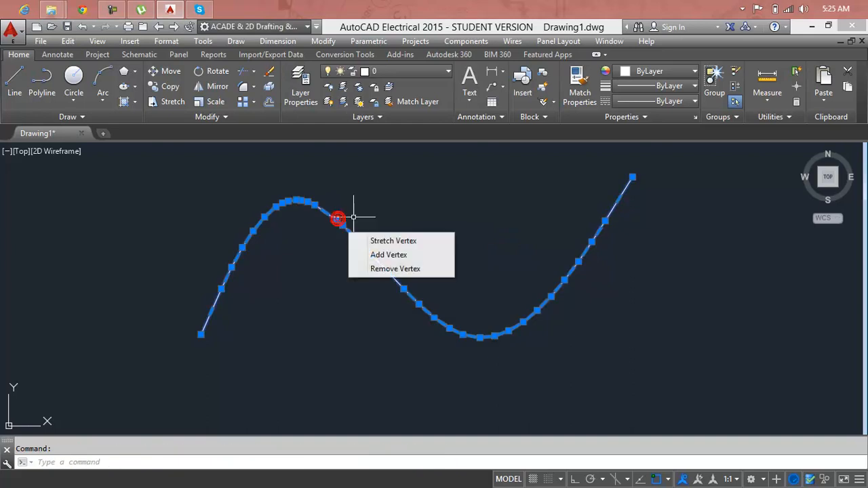
# Show the converted polyline's details in the Properties palette and clear the selection.
pyautogui.click(669, 119)
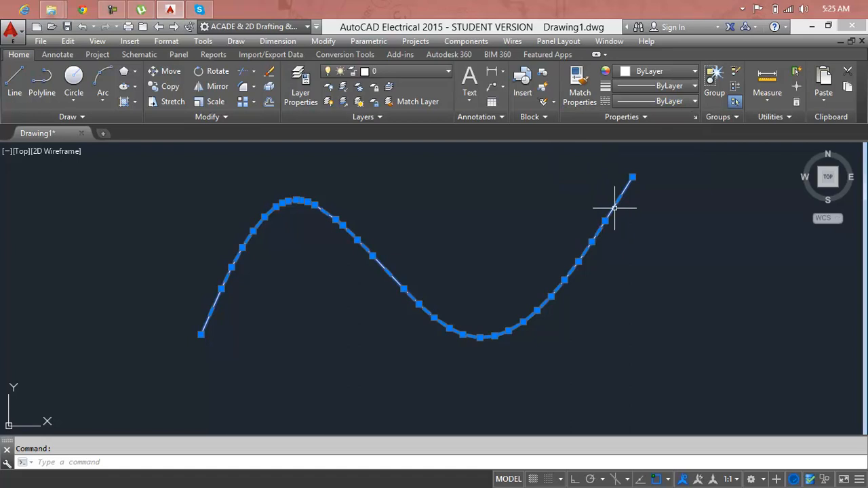
pyautogui.click(651, 116)
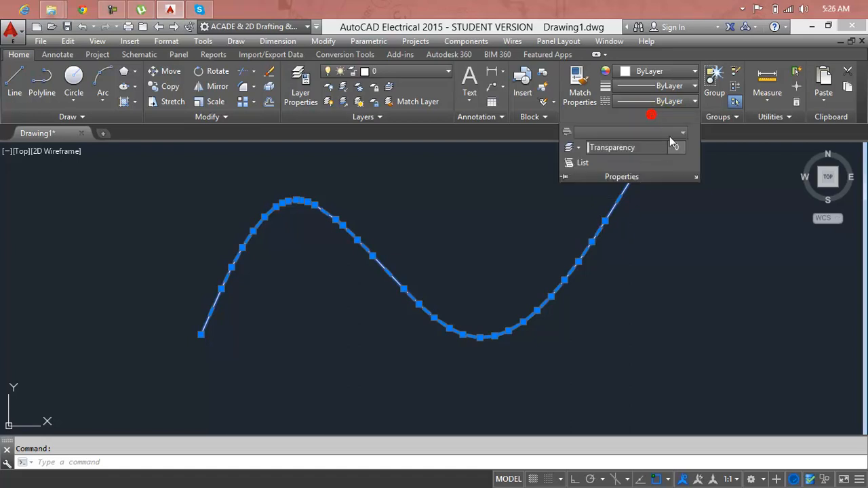
pyautogui.click(695, 176)
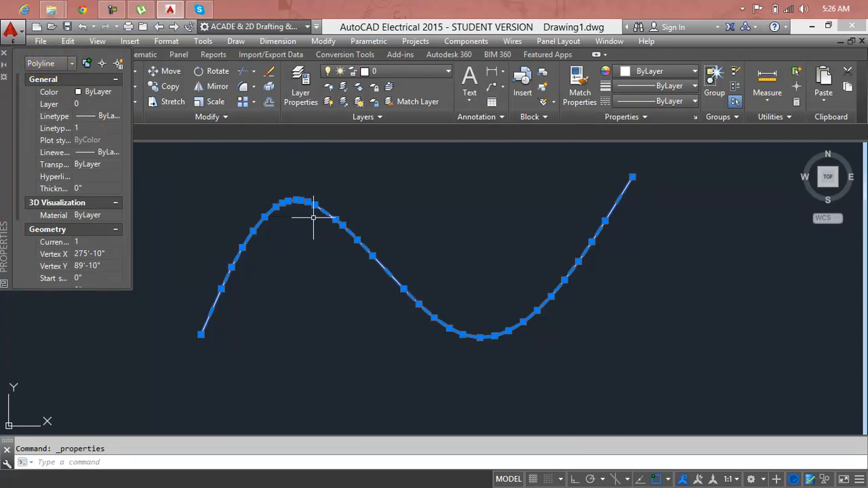
pyautogui.press('Escape')
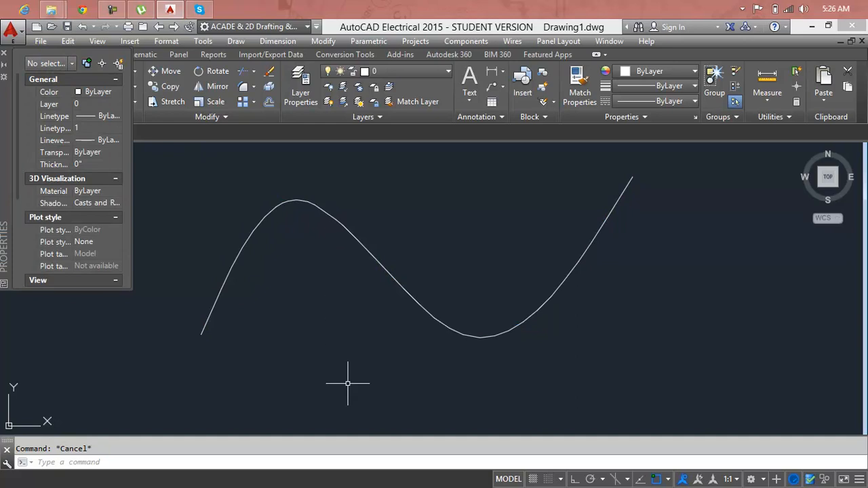
# Draw an open S-shaped spline through four points below the converted polyline, starting low and ending high.
pyautogui.write('spl')
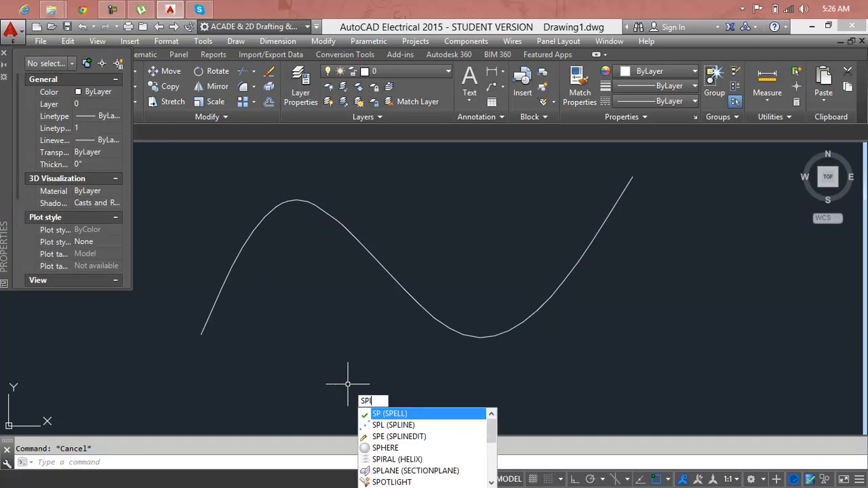
pyautogui.press('Return')
pyautogui.click(295, 409)
pyautogui.click(332, 343)
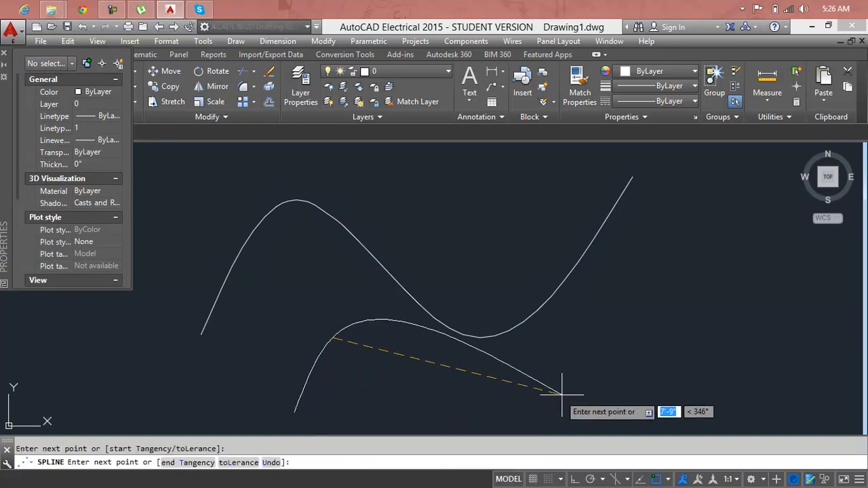
pyautogui.click(575, 397)
pyautogui.click(615, 307)
pyautogui.press('Return')
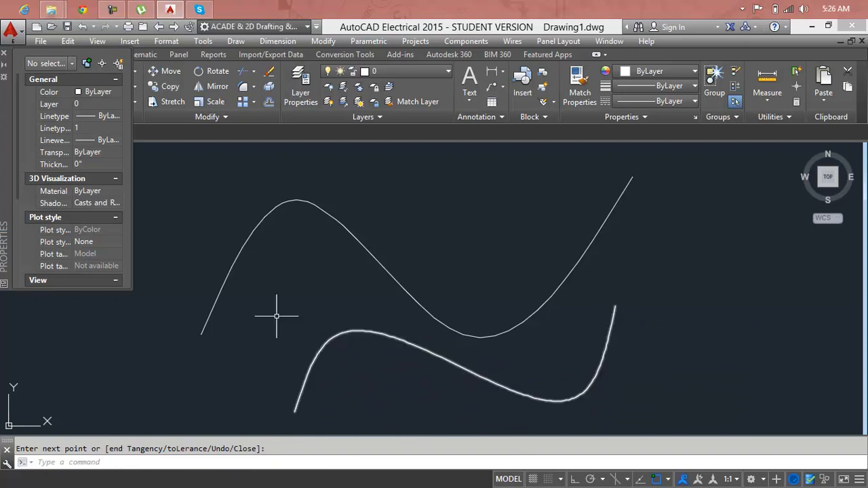
# Select the new spline and the converted polyline to compare their object types and grips, and clear the selection.
pyautogui.click(341, 332)
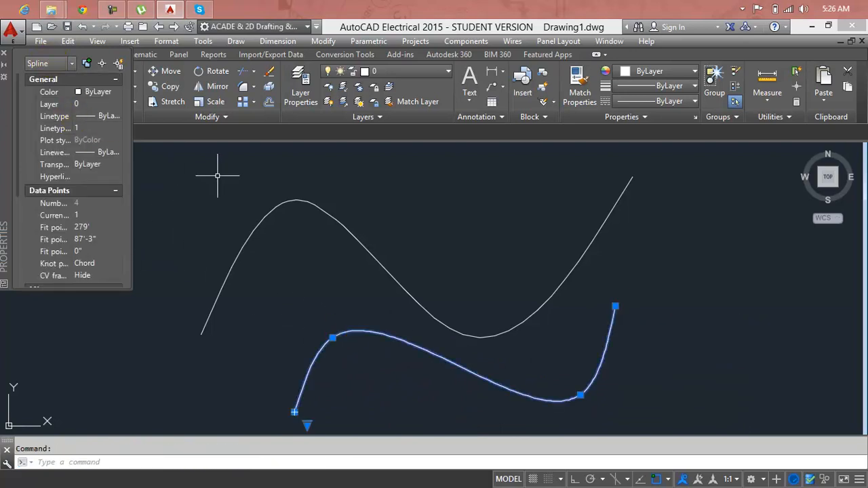
pyautogui.click(289, 198)
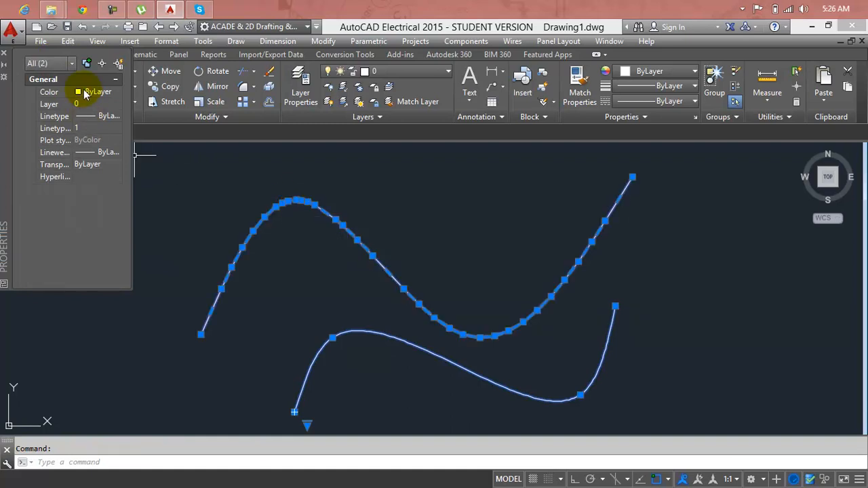
pyautogui.click(392, 330)
pyautogui.press('Escape')
pyautogui.press('Escape')
pyautogui.click(390, 335)
pyautogui.press('Escape')
# Delete the converted polyline and the S-shaped spline below it.
pyautogui.click(384, 266)
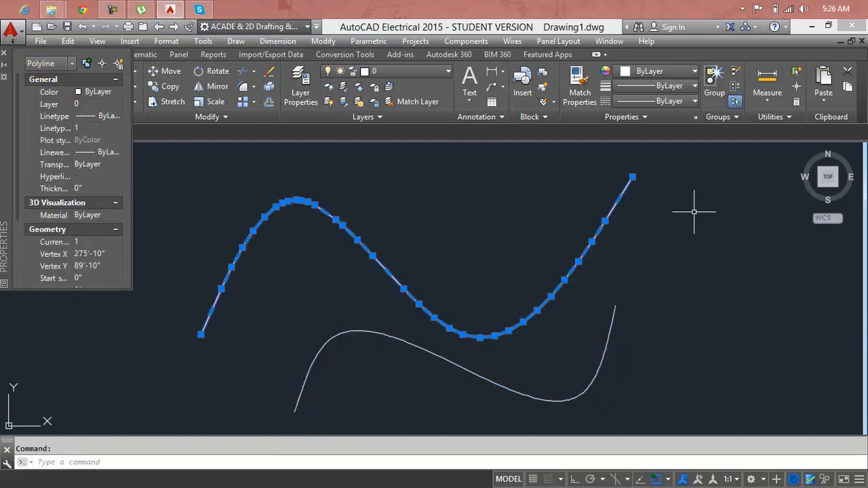
pyautogui.press('Delete')
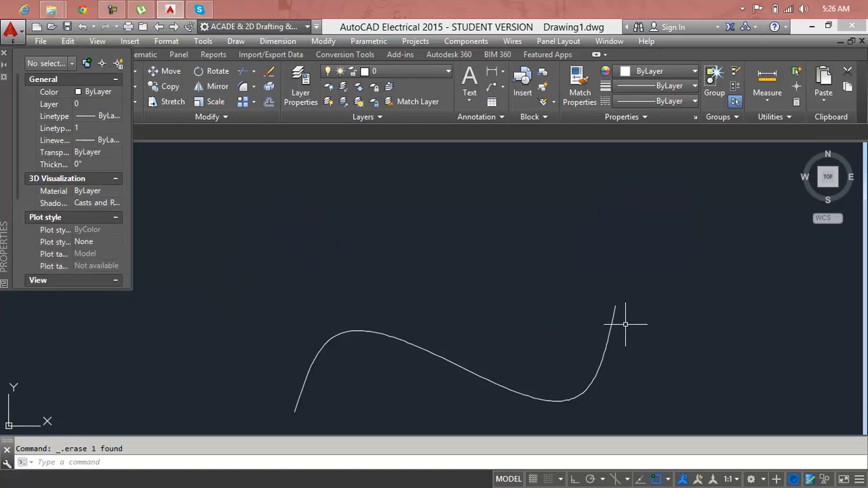
pyautogui.click(610, 319)
pyautogui.press('Delete')
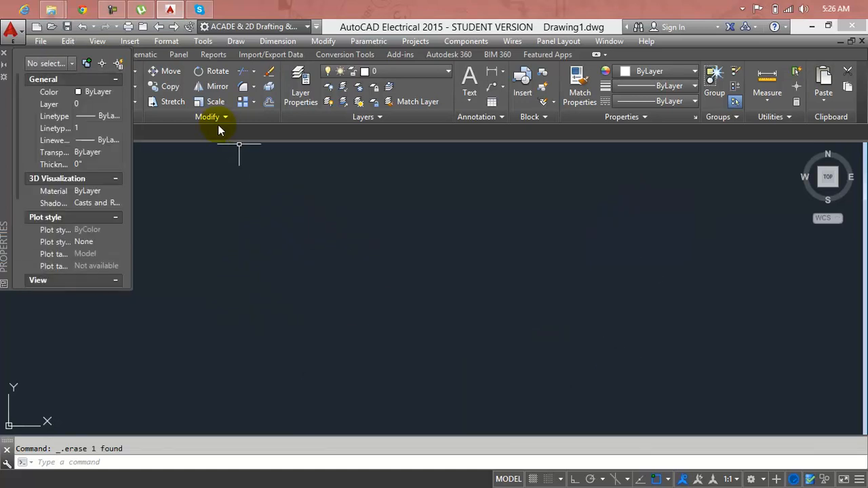